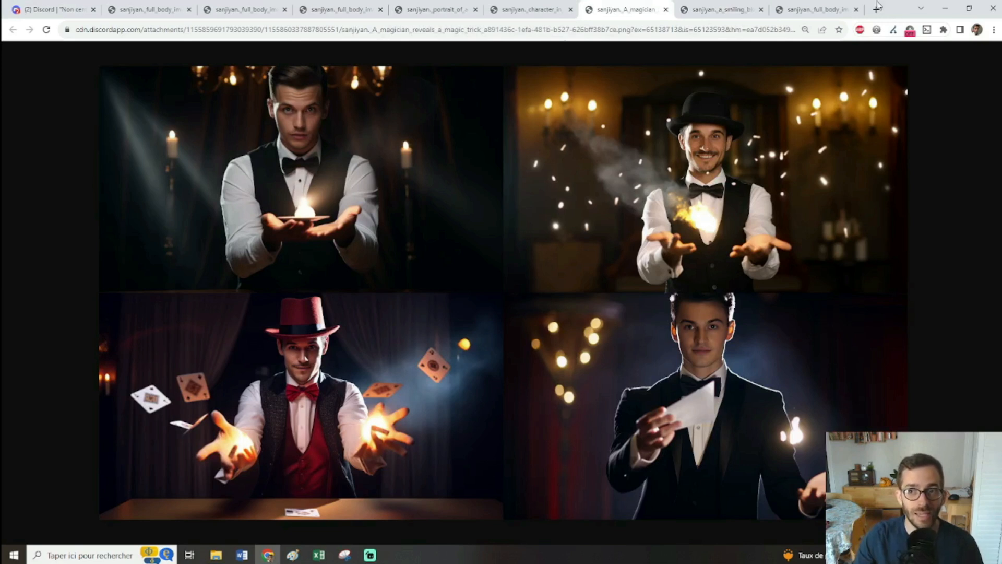
# View the grid of the man walking on the beach and inspect the lower-right image enlarged
pyautogui.click(838, 8)
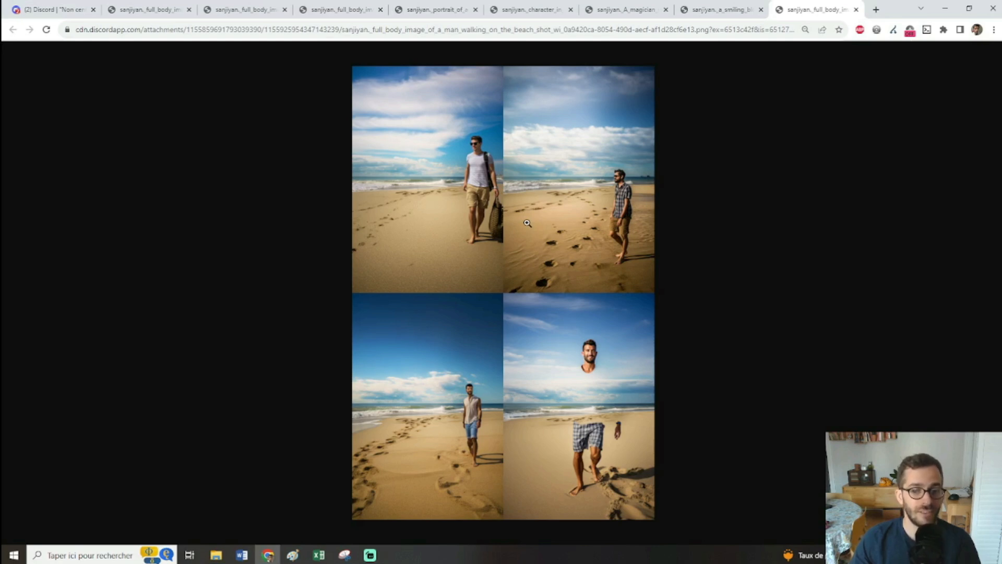
pyautogui.click(598, 387)
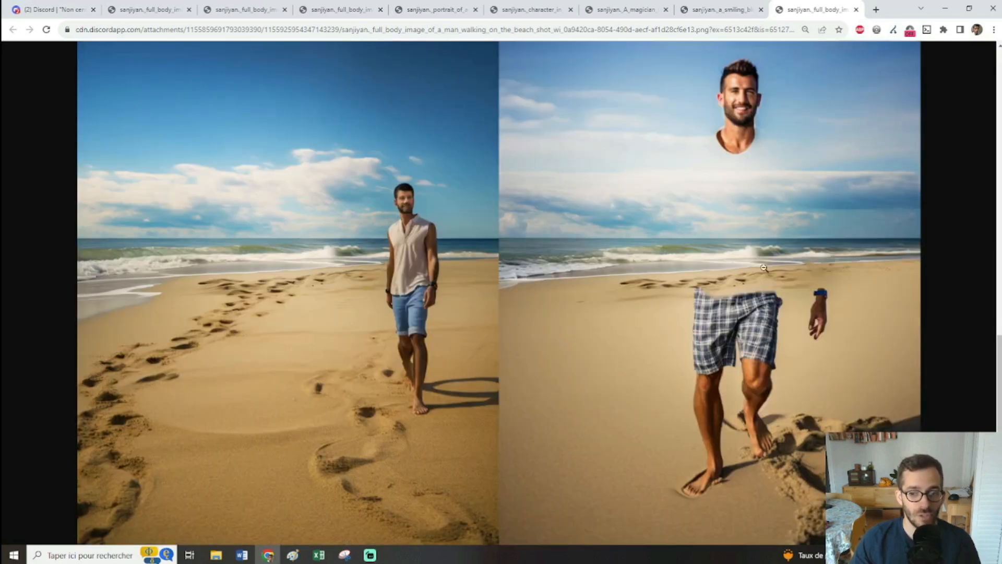
pyautogui.click(747, 199)
pyautogui.click(571, 131)
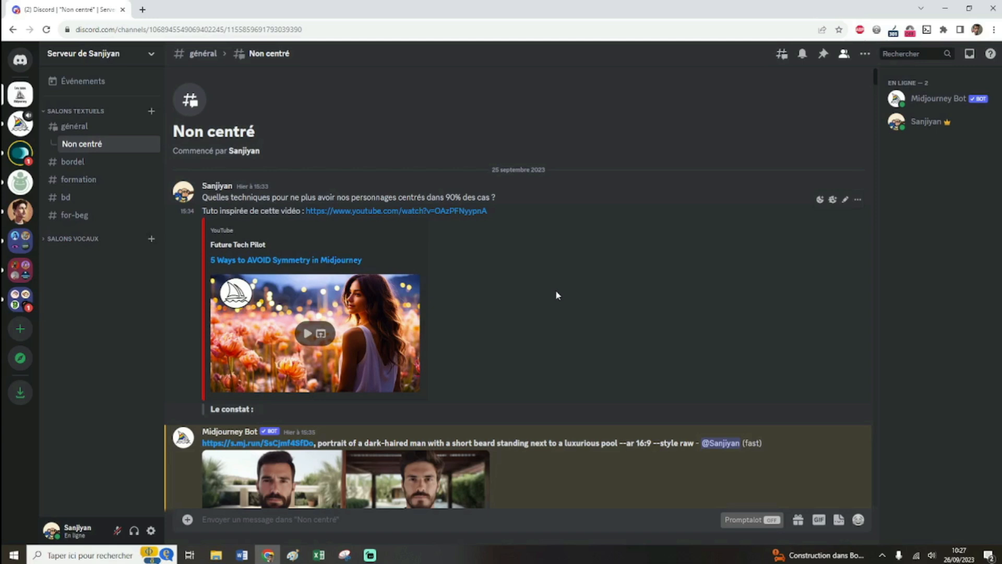
# Review the thread's example prompts and grids, from the pool portrait through the warehouse woman to the magician, checking how the characters are centred
pyautogui.scroll(-1, 556, 295)
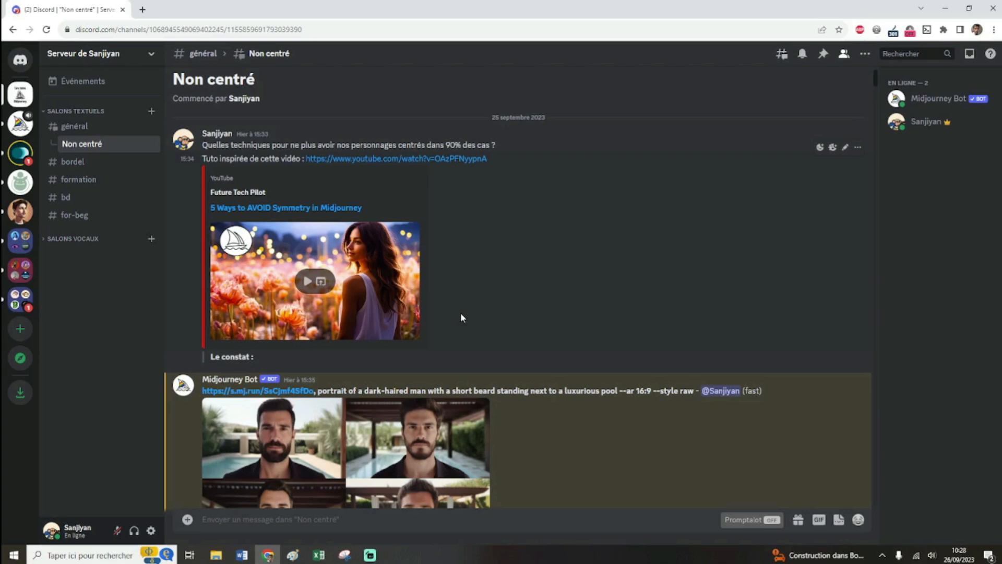
pyautogui.scroll(-1, 572, 384)
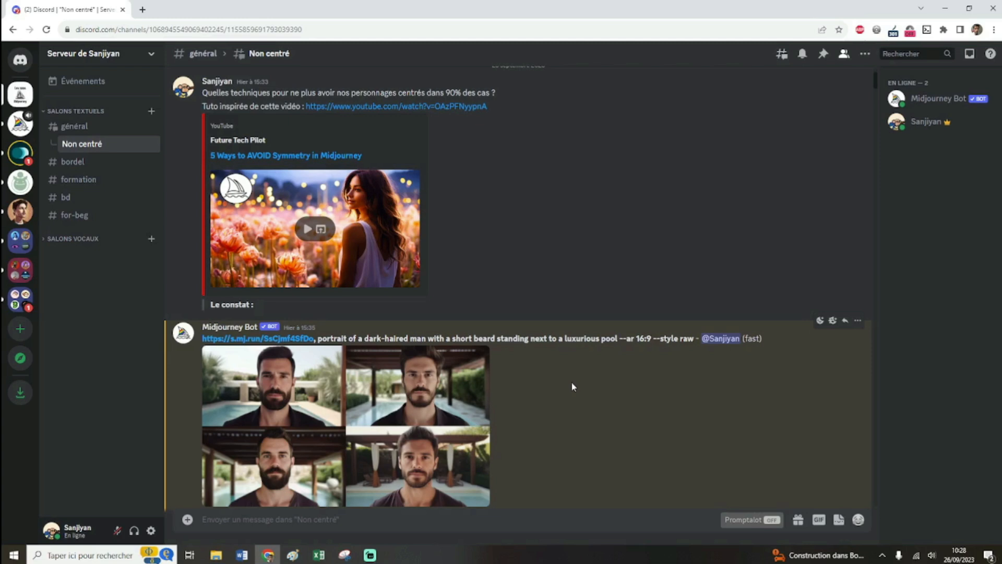
pyautogui.scroll(-1, 573, 387)
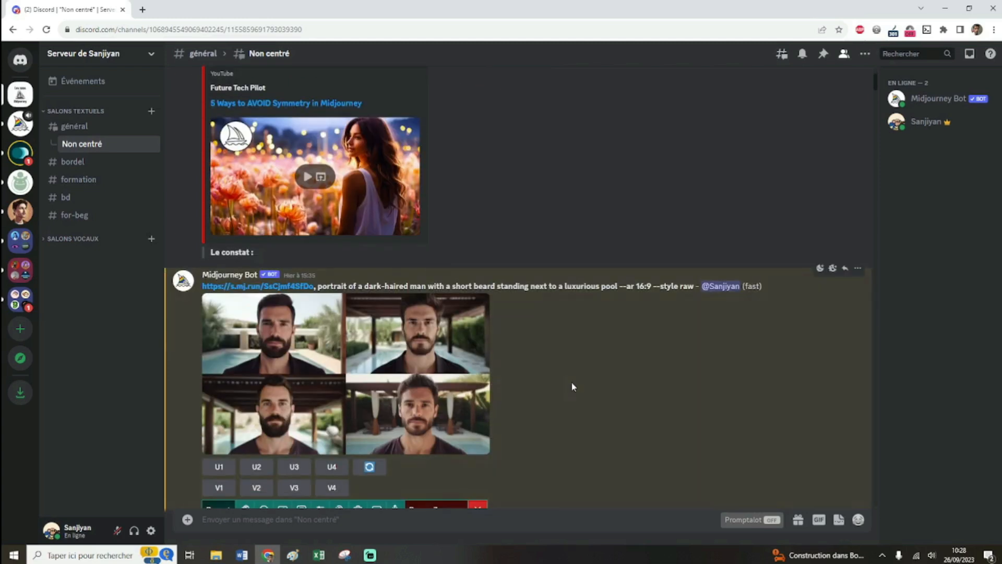
pyautogui.scroll(-1, 606, 387)
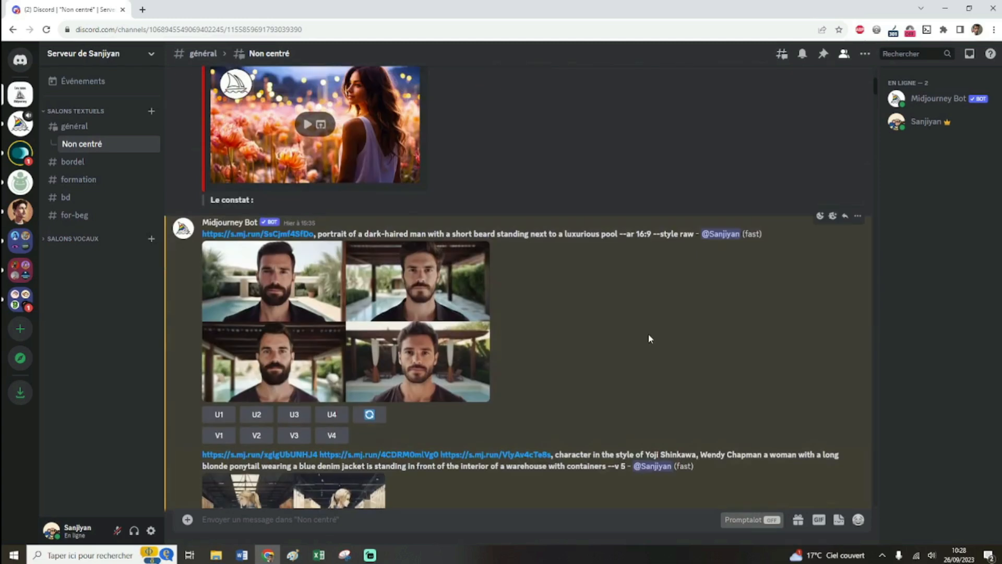
pyautogui.scroll(-5, 649, 339)
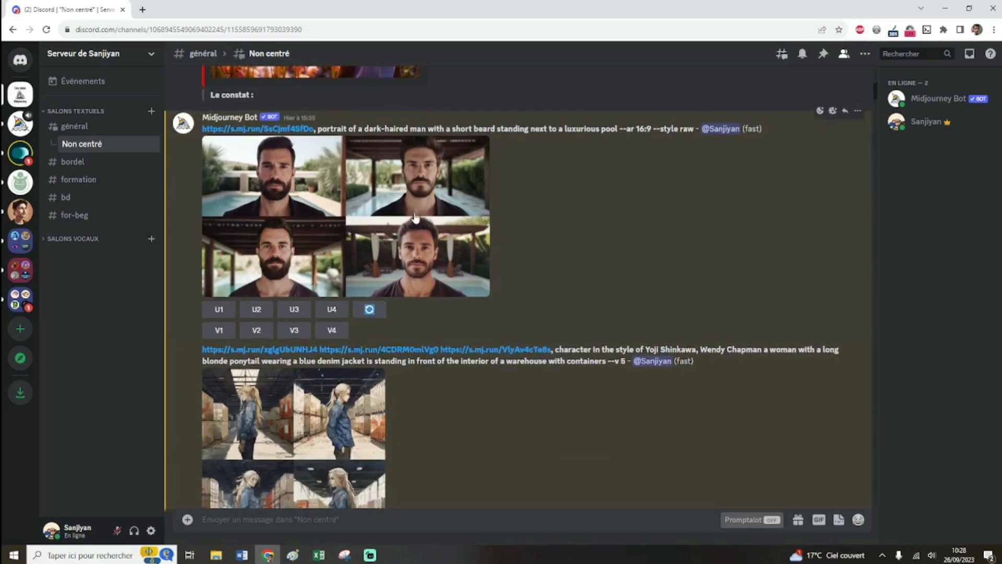
pyautogui.scroll(-6, 412, 212)
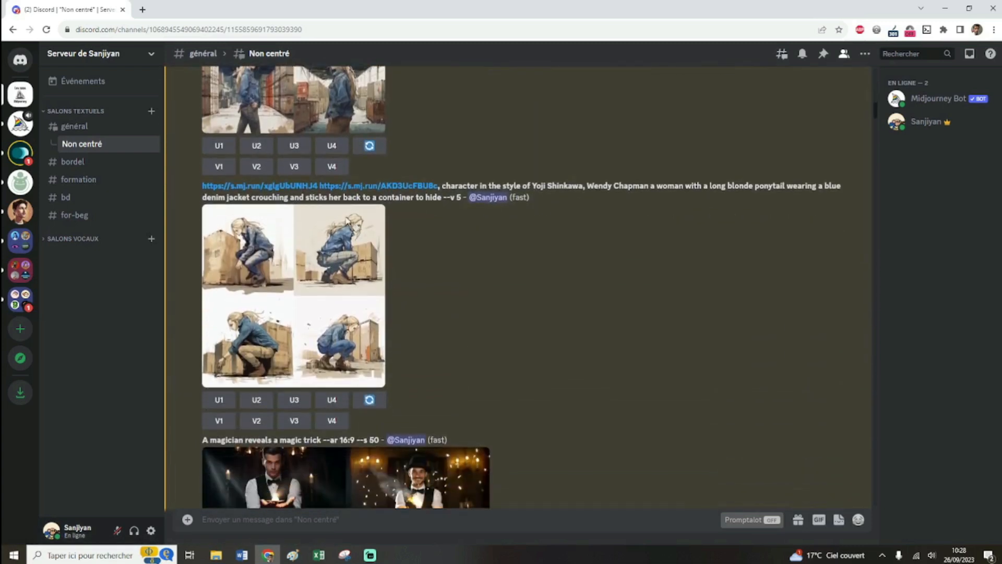
pyautogui.scroll(-4, 340, 200)
pyautogui.scroll(1, 334, 253)
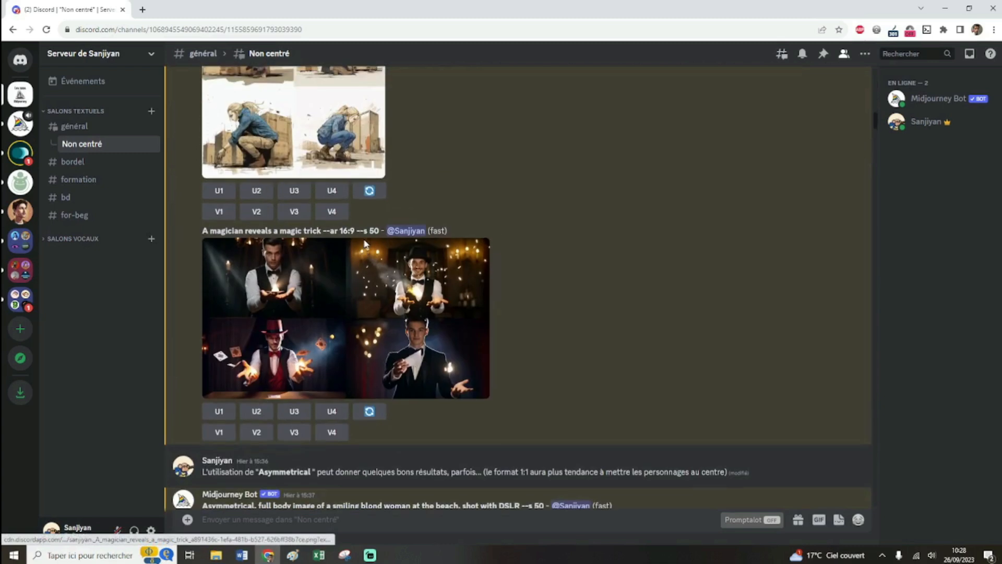
pyautogui.scroll(5, 509, 242)
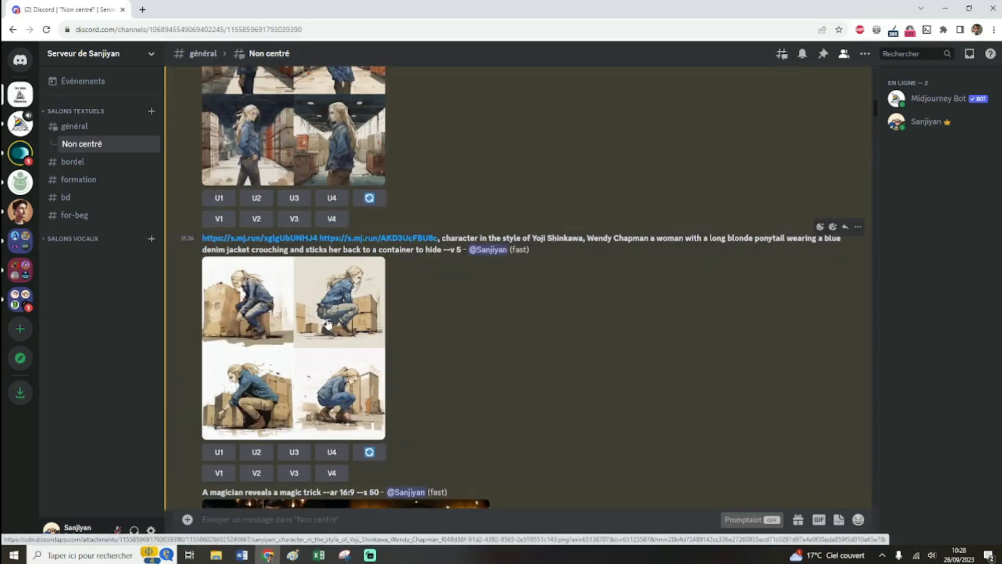
# View the magician magic trick grid enlarged and close it again
pyautogui.scroll(-4, 318, 316)
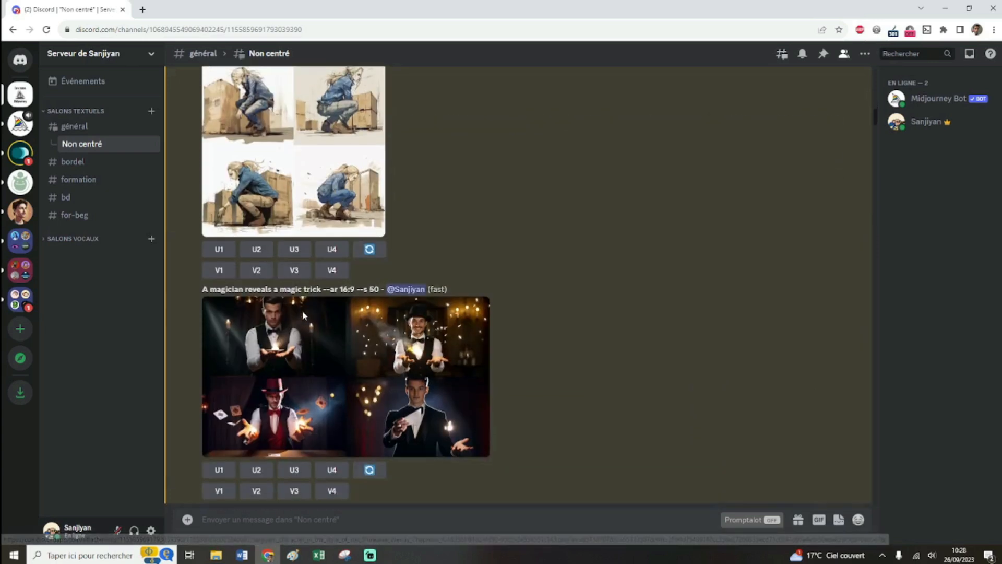
pyautogui.click(319, 315)
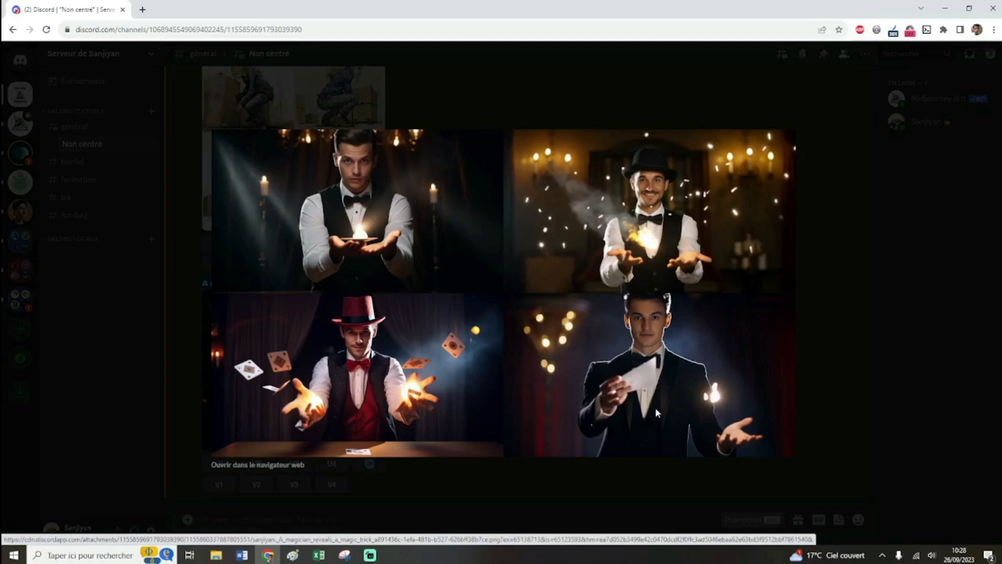
pyautogui.click(850, 372)
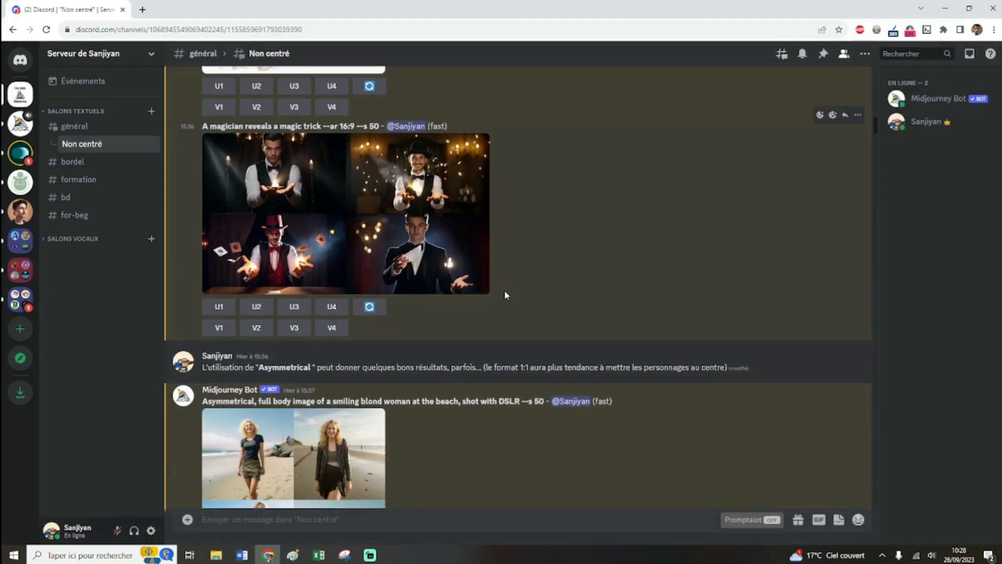
# Highlight "Asymmetrical" in the note about its use and view the square beach woman grid enlarged
pyautogui.scroll(-1, 505, 290)
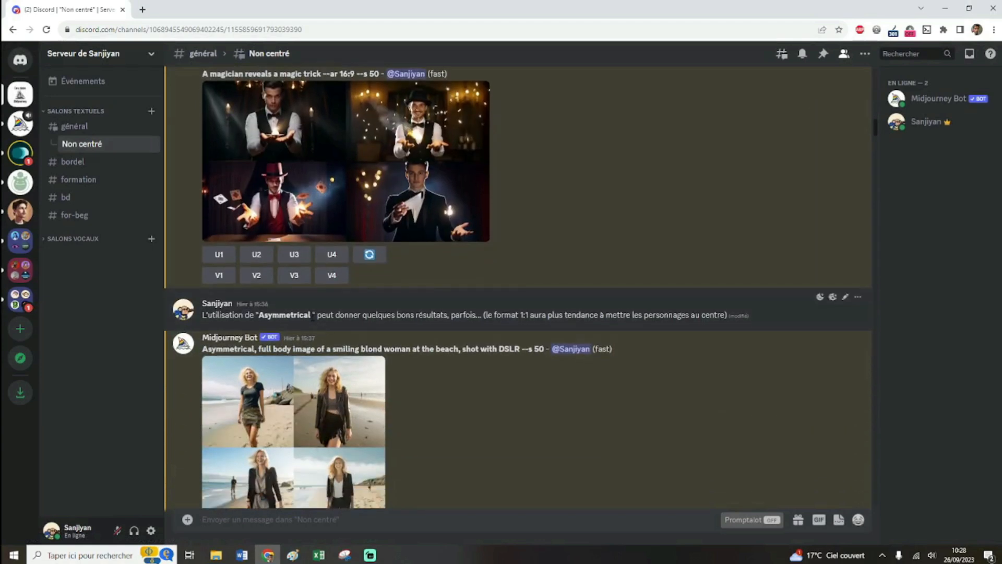
pyautogui.moveTo(312, 314); pyautogui.dragTo(258, 315)
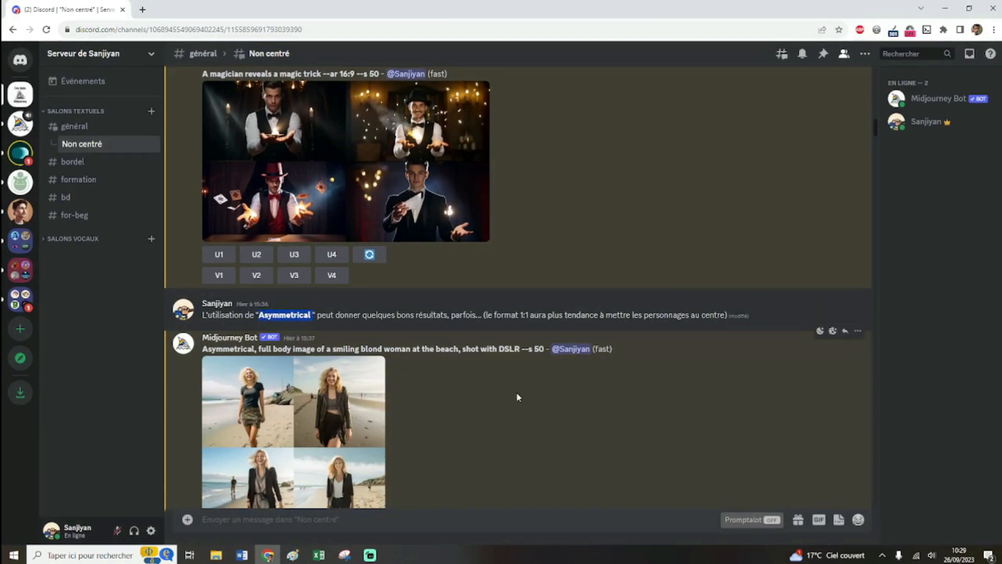
pyautogui.scroll(-1, 519, 398)
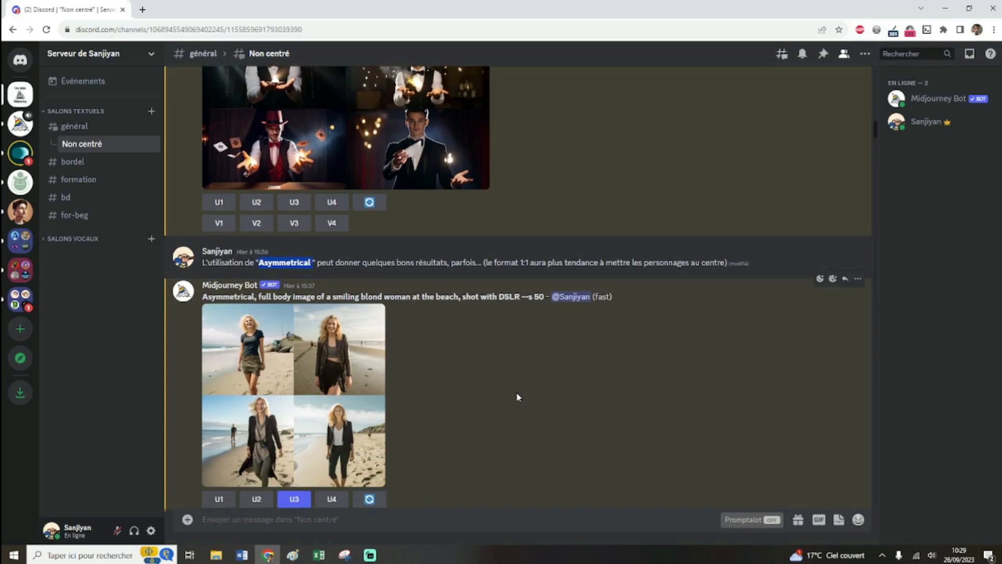
pyautogui.scroll(-1, 519, 398)
pyautogui.click(358, 349)
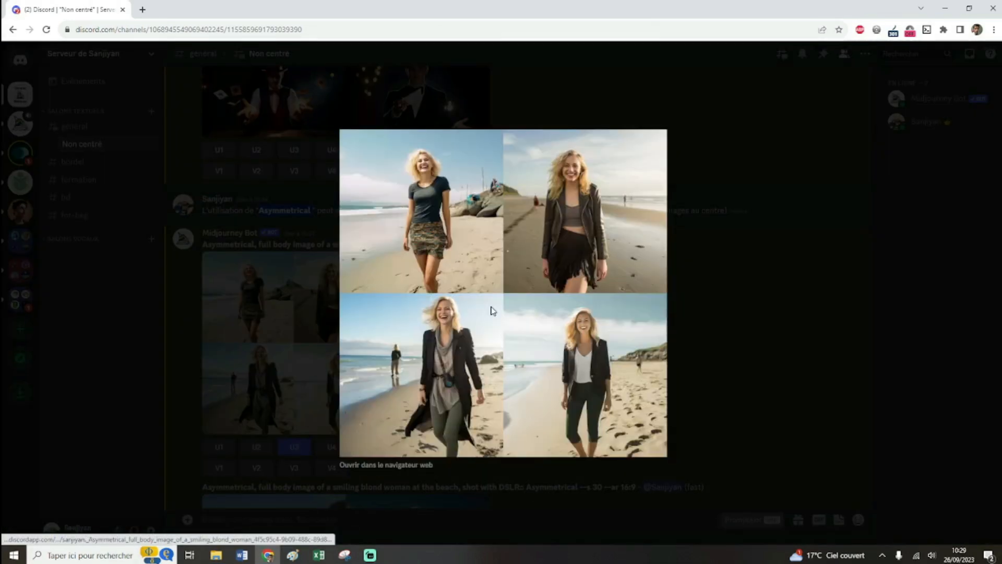
pyautogui.click(303, 320)
# Highlight the opening word "Asymmetrical" in the --s 50 beach prompt and examine its image grid enlarged once more
pyautogui.moveTo(203, 244); pyautogui.dragTo(237, 246)
pyautogui.click(256, 246)
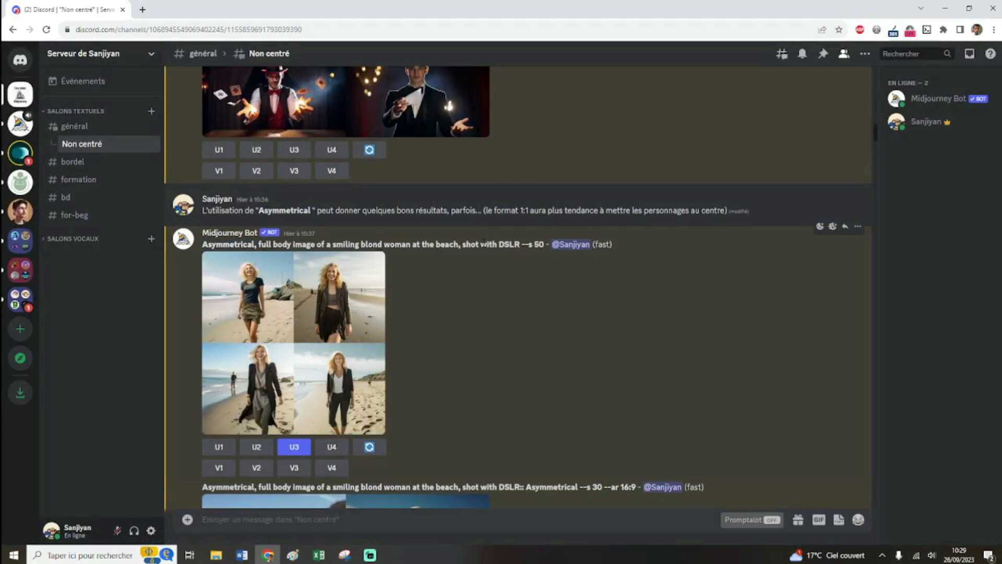
pyautogui.click(347, 350)
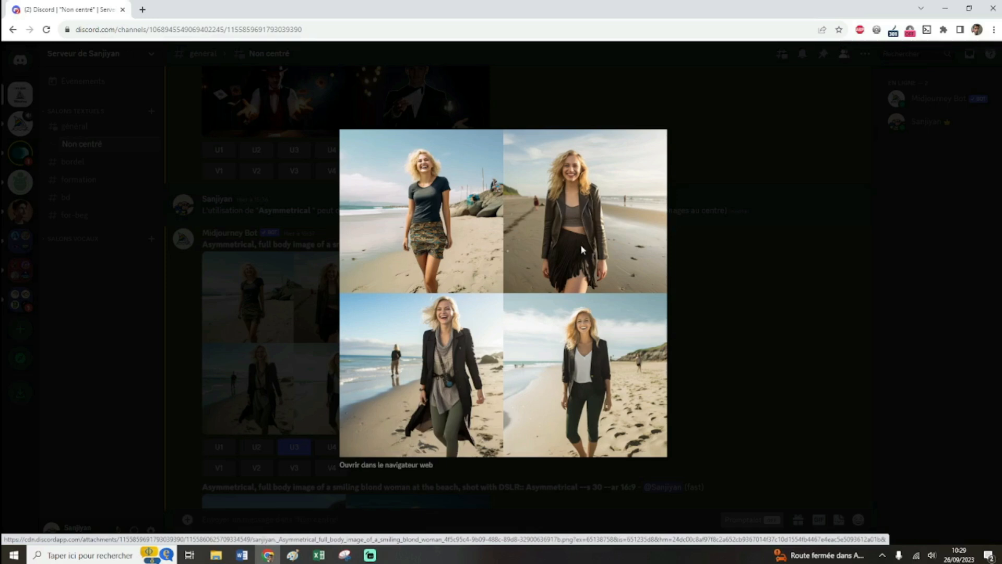
pyautogui.click(716, 389)
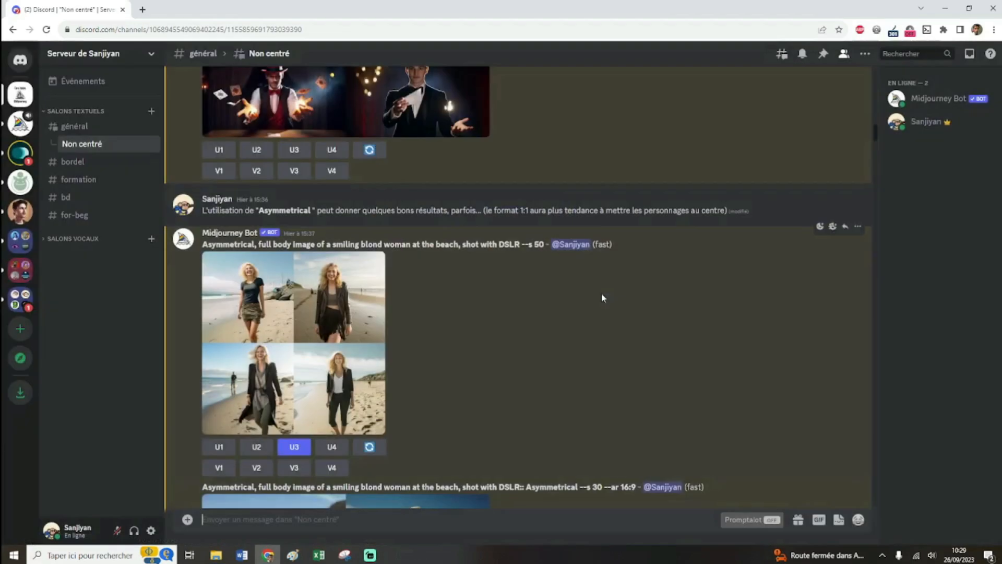
# View the 16:9 beach woman grid enlarged and highlight the second "Asymmetrical" after the double colon in its prompt
pyautogui.scroll(-5, 601, 293)
pyautogui.click(441, 294)
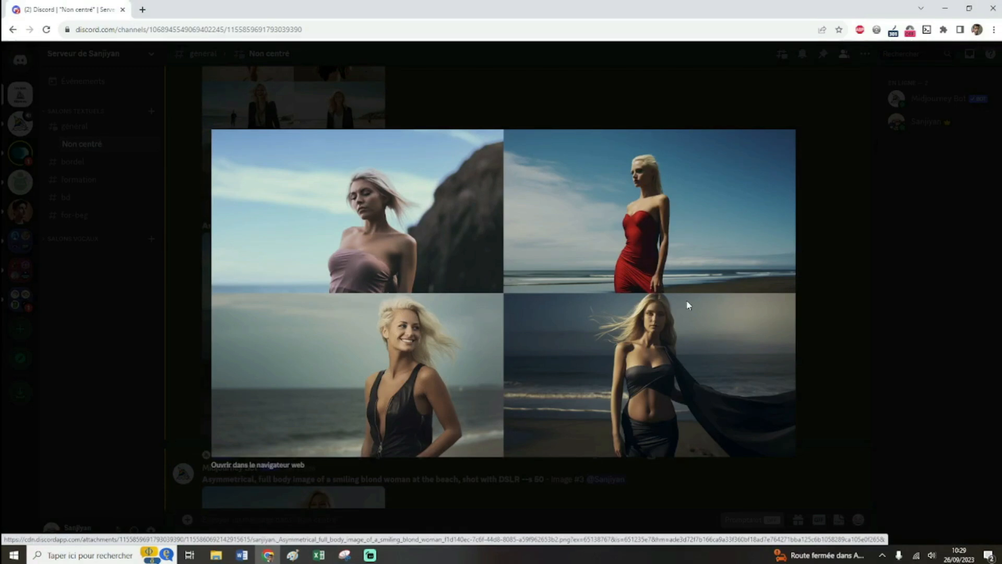
pyautogui.click(849, 387)
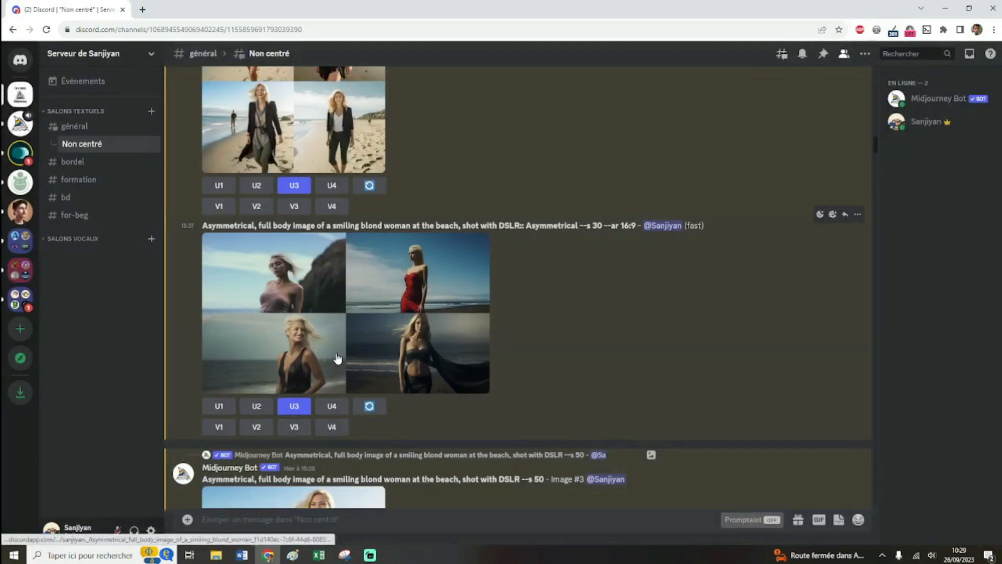
pyautogui.scroll(-1, 557, 210)
pyautogui.scroll(2, 556, 211)
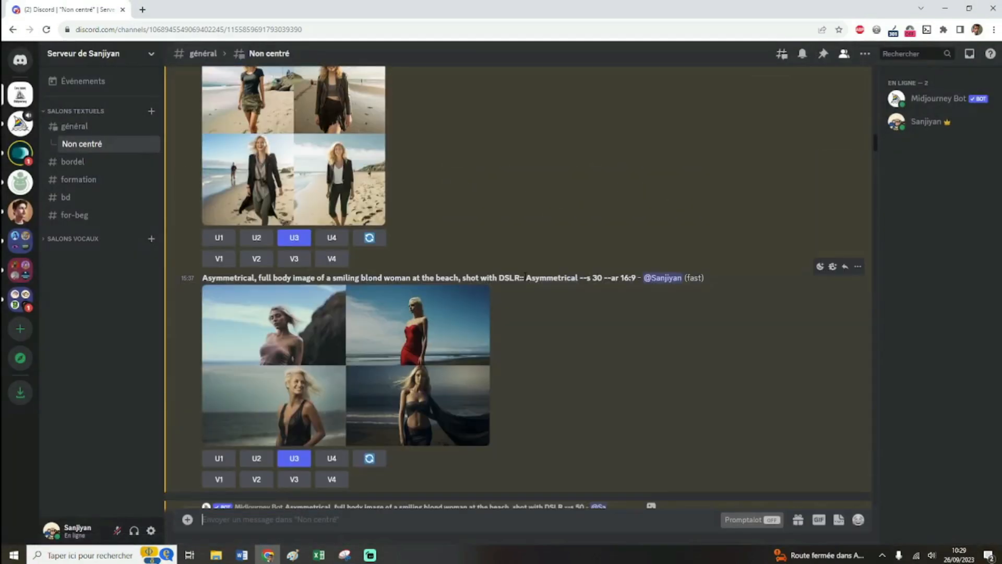
pyautogui.moveTo(526, 277); pyautogui.dragTo(579, 281)
# View the upscaled image #3 of the smiling blond woman from the --s 50 beach prompt enlarged
pyautogui.scroll(-6, 557, 311)
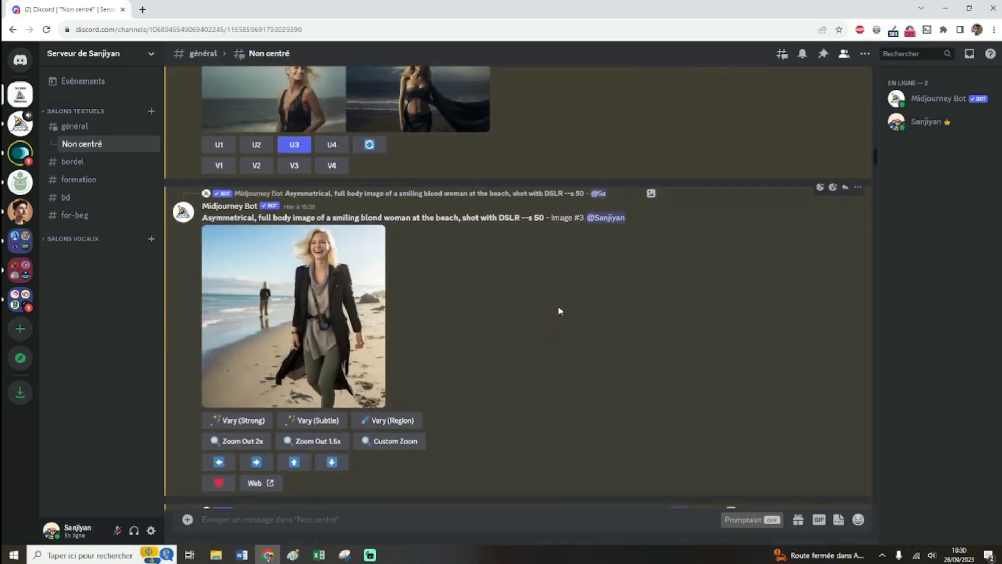
pyautogui.click(348, 300)
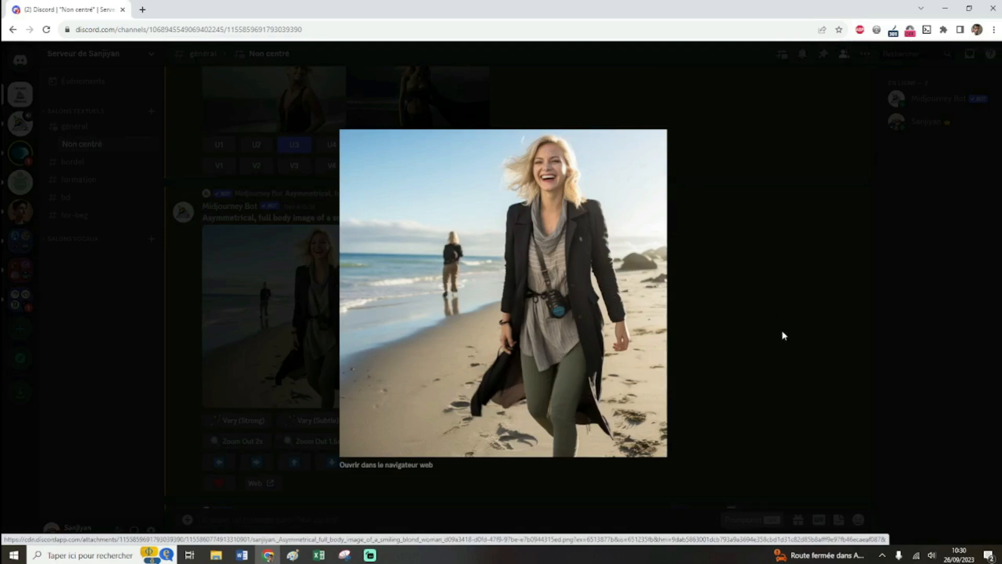
pyautogui.click(743, 346)
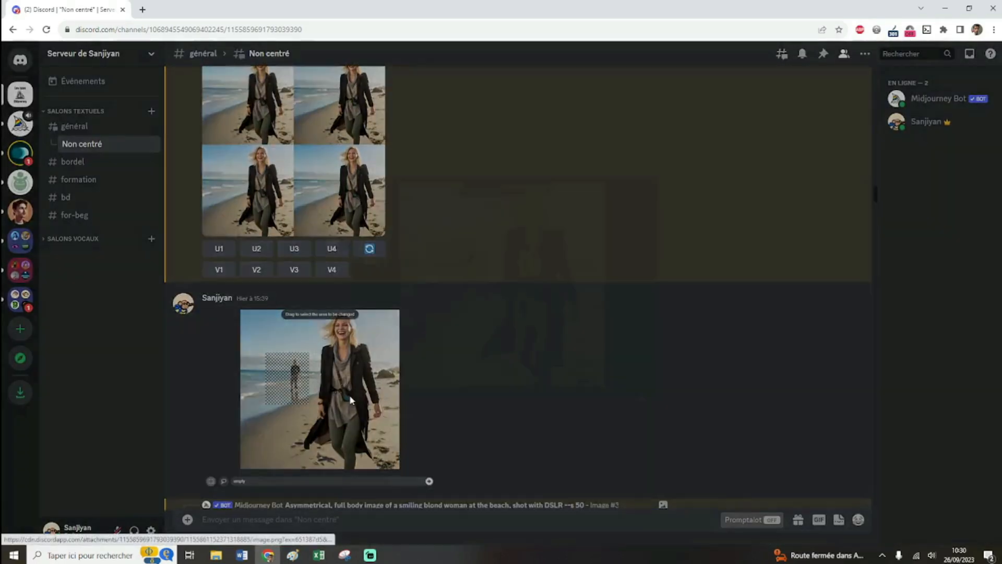
# Examine the region selection screenshot with the prompt "empty" and the enlarged grid of its Vary (Region) variations
pyautogui.click(351, 400)
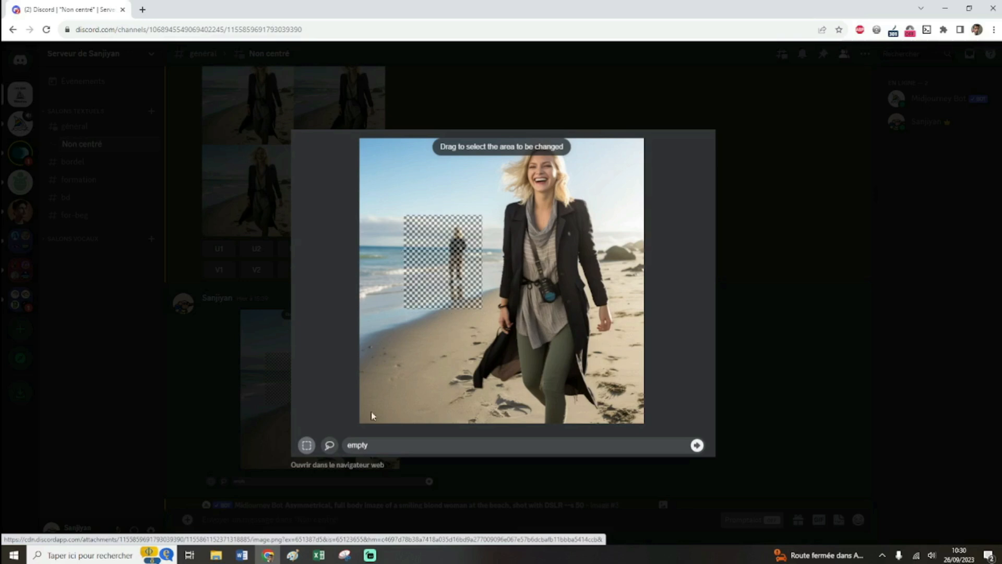
pyautogui.click(692, 493)
pyautogui.scroll(2, 409, 253)
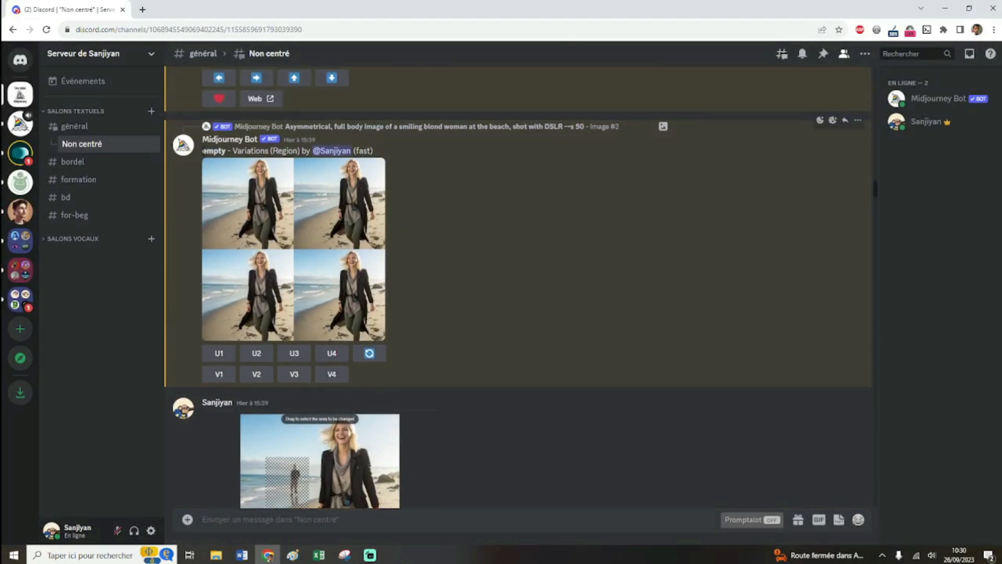
pyautogui.click(291, 218)
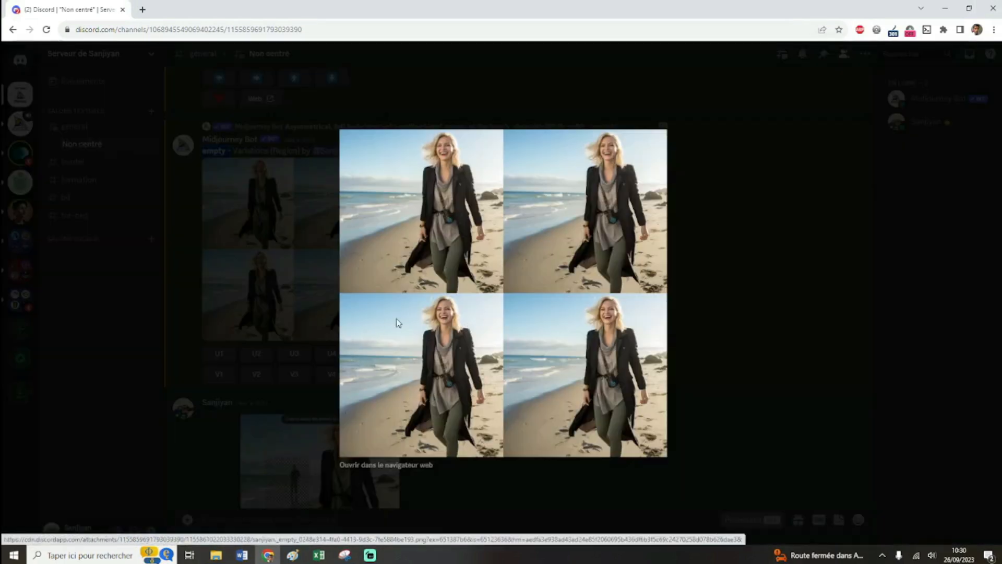
pyautogui.click(708, 377)
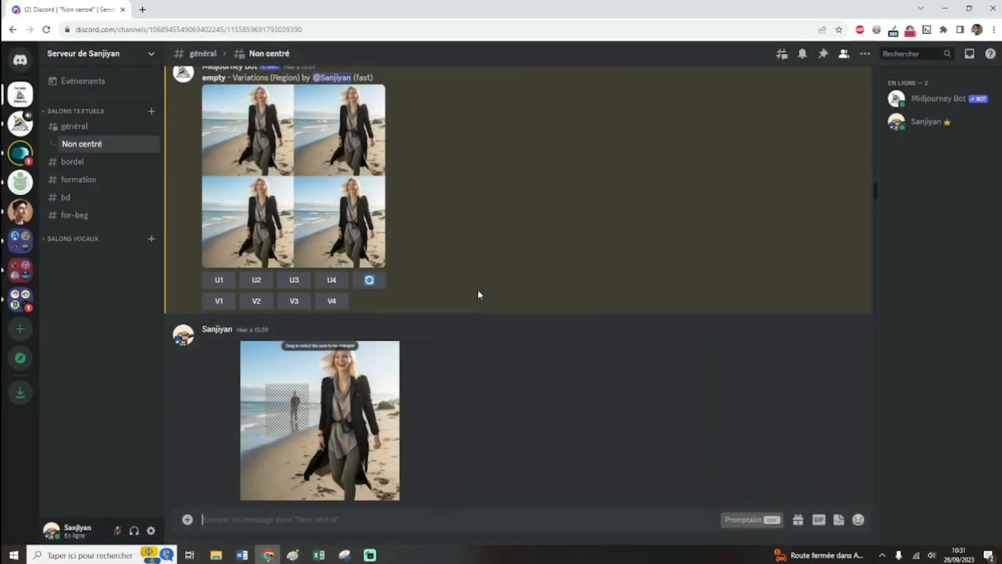
# Examine the region selection screenshot with the prompt "the beach" and the enlarged grid of its region variations
pyautogui.scroll(-9, 475, 287)
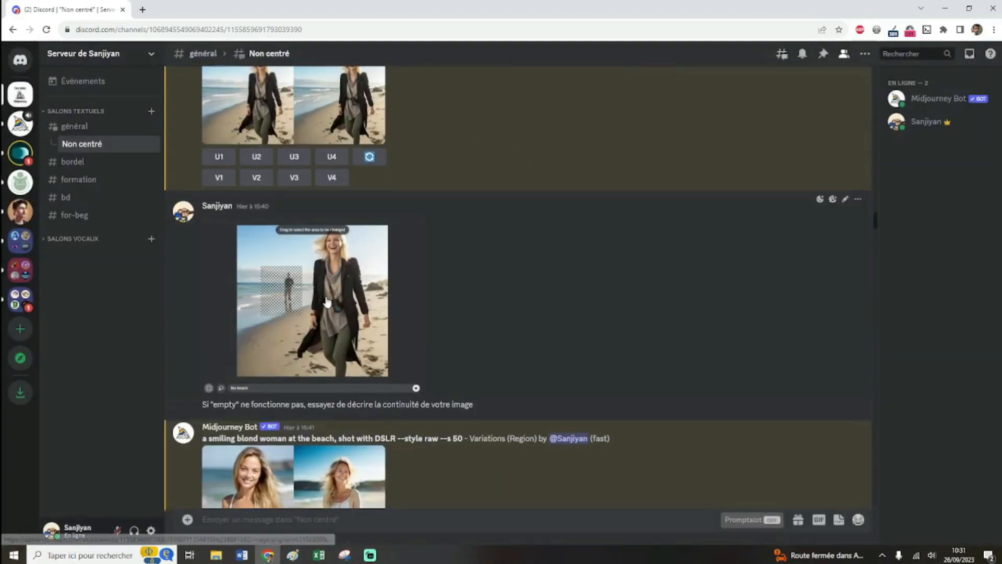
pyautogui.click(328, 301)
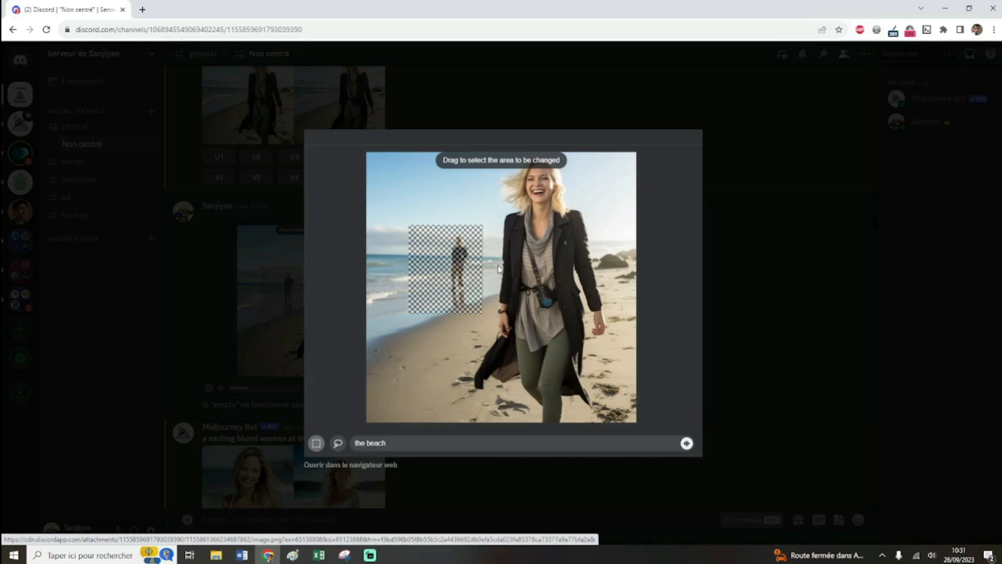
pyautogui.click(766, 393)
pyautogui.scroll(3, 730, 376)
pyautogui.click(376, 198)
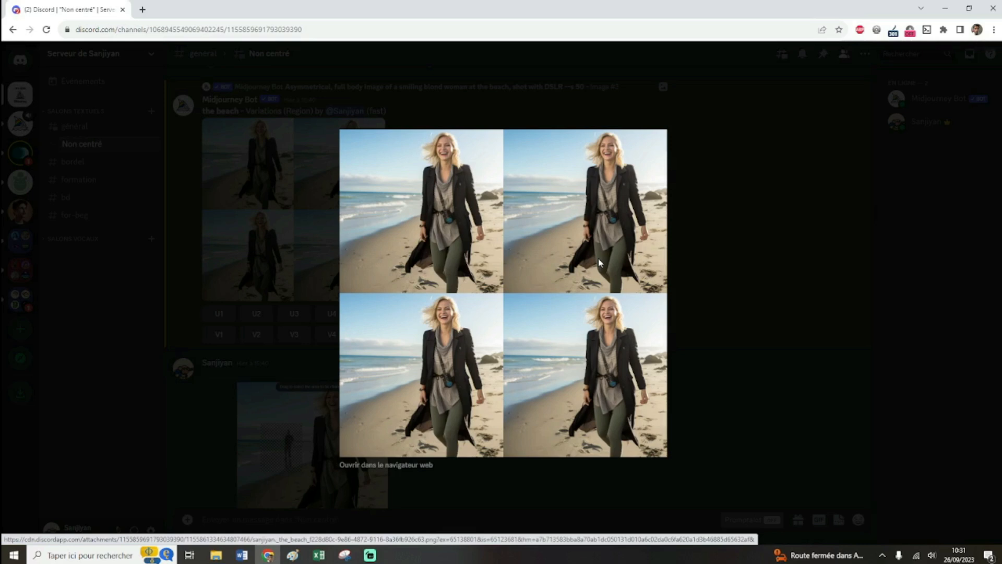
pyautogui.click(698, 314)
# Start a Vary (Region) edit of image #3 of the smiling blond woman and reselect a rectangle around the distant figure
pyautogui.scroll(-5, 499, 290)
pyautogui.scroll(10, 496, 294)
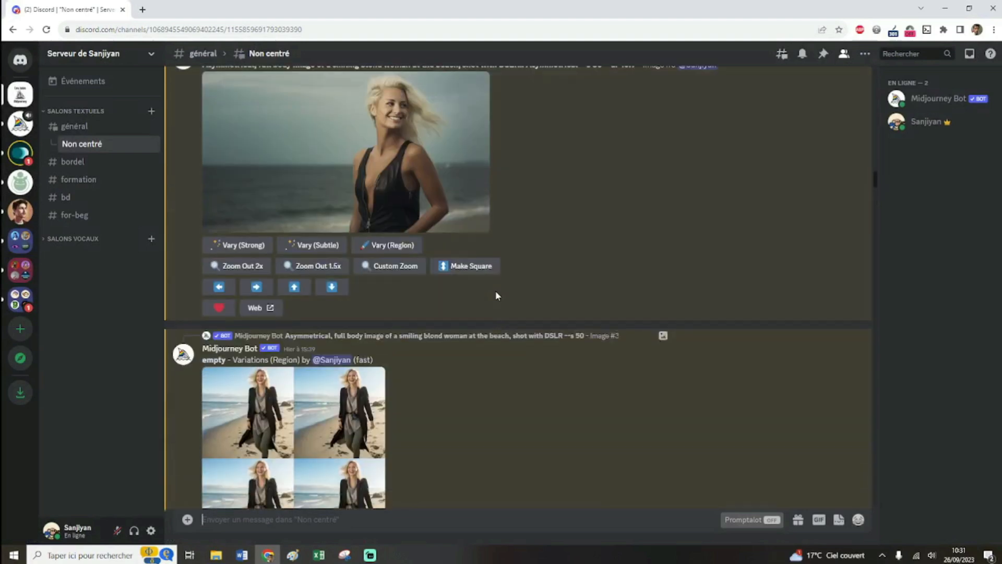
pyautogui.scroll(1, 540, 338)
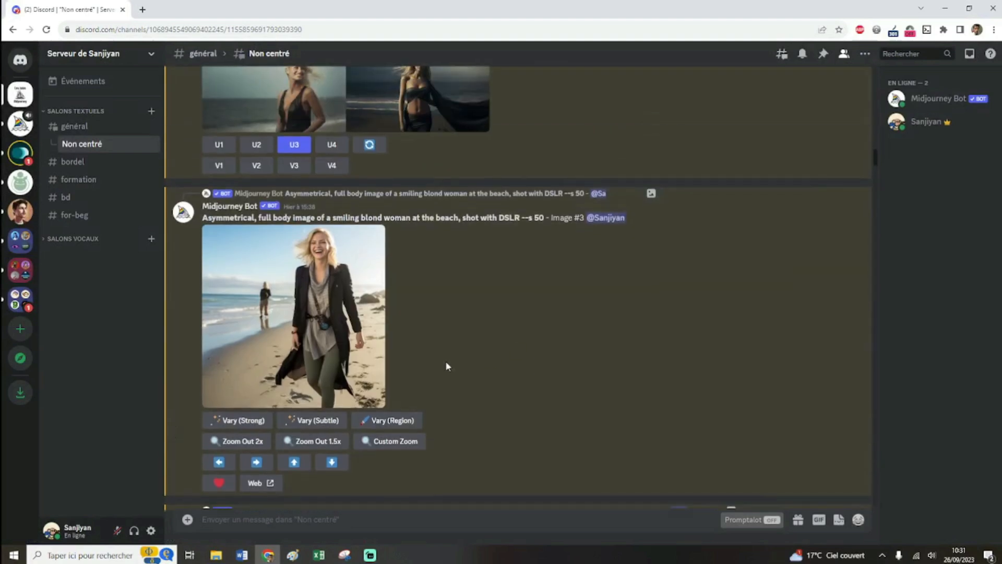
pyautogui.click(381, 420)
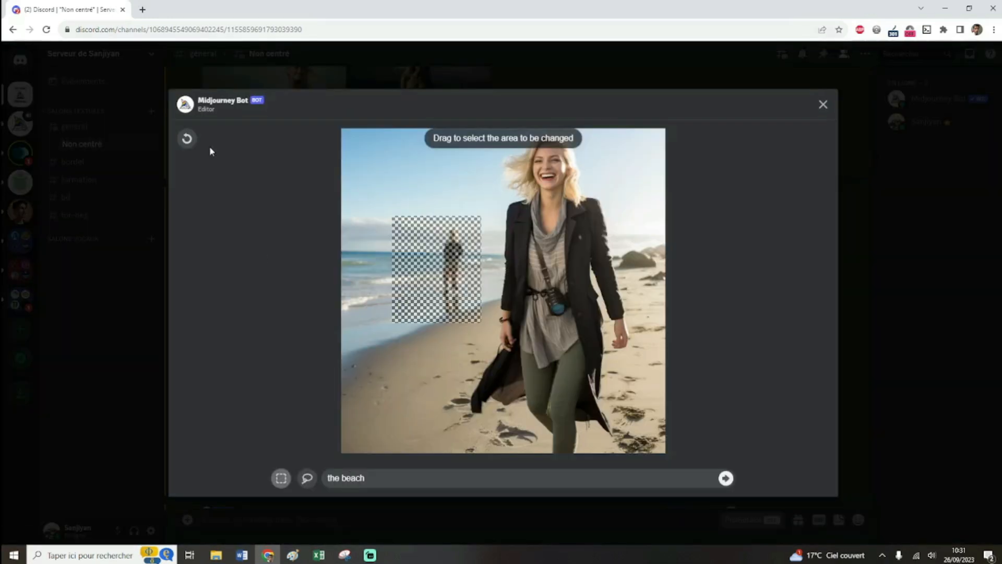
pyautogui.click(187, 138)
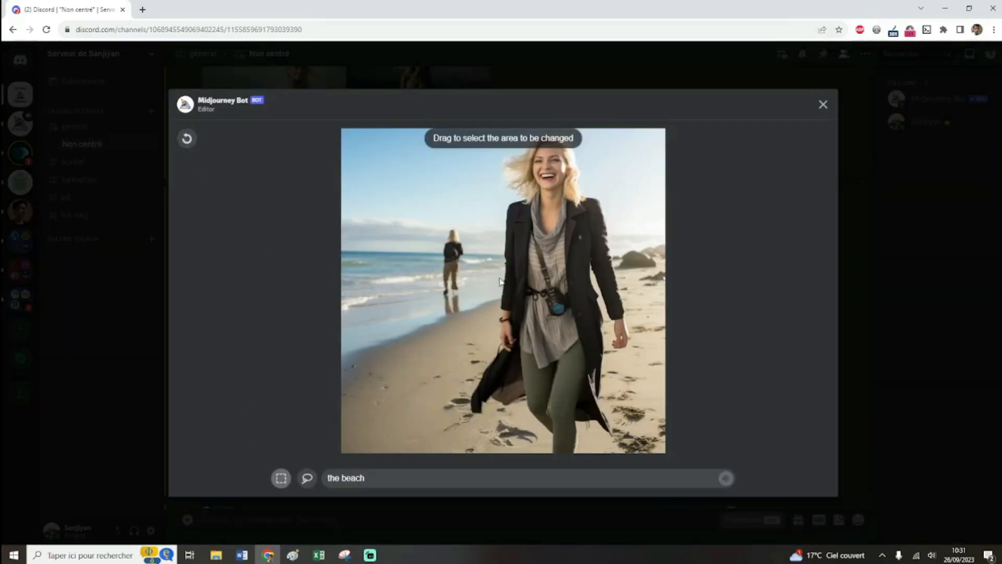
pyautogui.moveTo(491, 320); pyautogui.dragTo(395, 205)
# Highlight the region prompt "the beach" and close the editor without submitting
pyautogui.moveTo(367, 478); pyautogui.dragTo(317, 476)
pyautogui.click(382, 477)
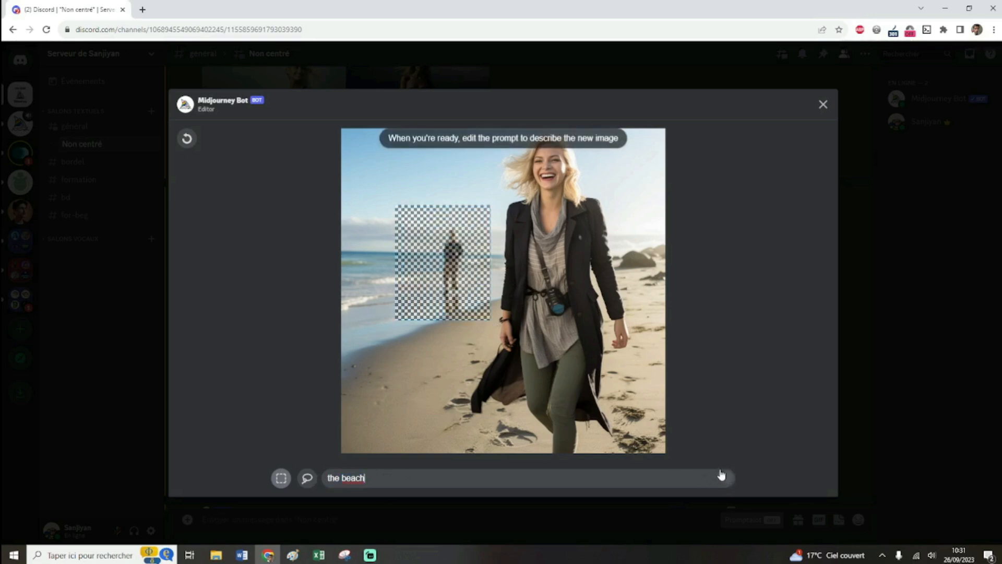
pyautogui.hotkey('ctrl', 'a')
pyautogui.moveTo(335, 478); pyautogui.dragTo(324, 478)
pyautogui.click(823, 104)
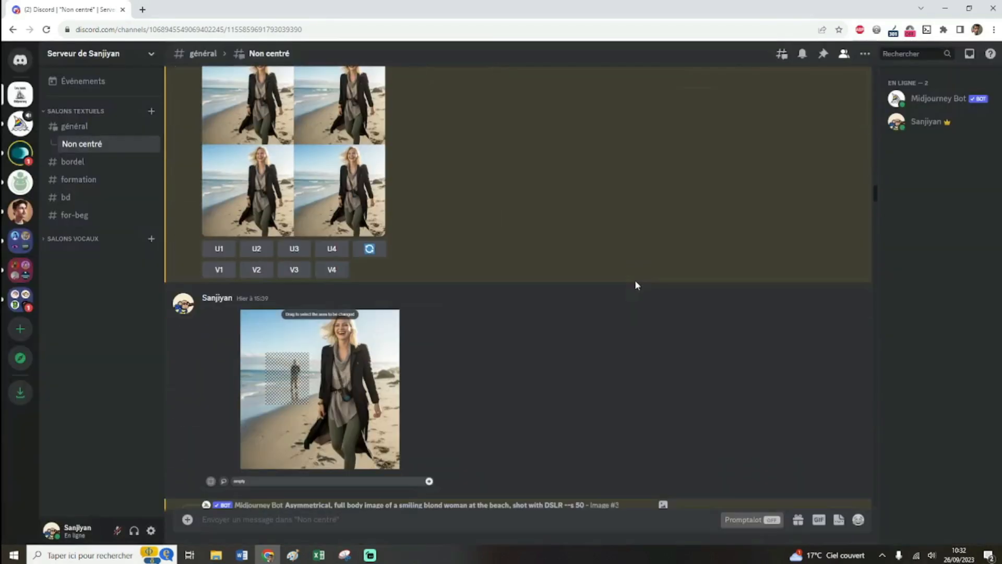
# View the region selection screenshots with the prompts "empty" and "the beach" enlarged, one after the other
pyautogui.scroll(-2, 634, 285)
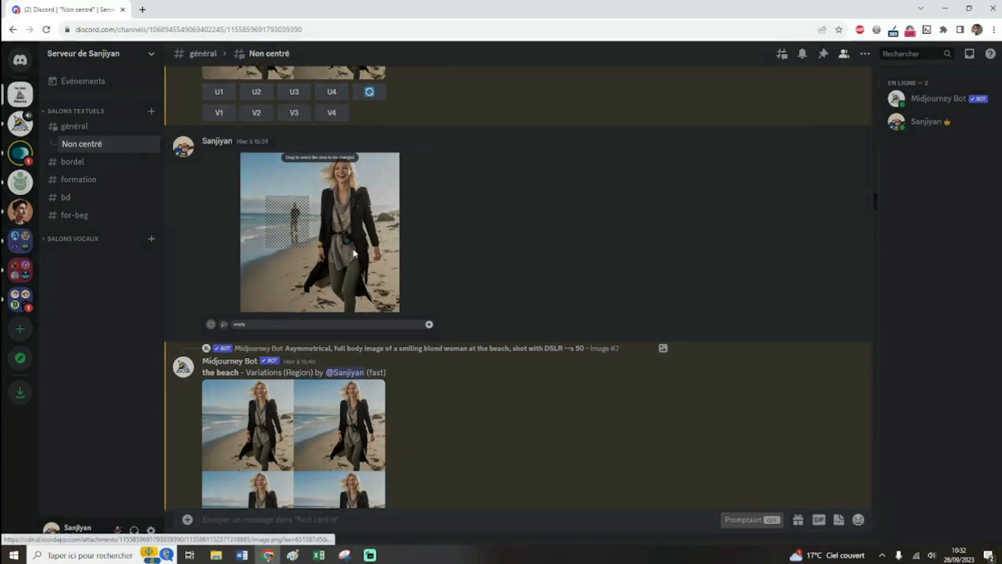
pyautogui.click(354, 254)
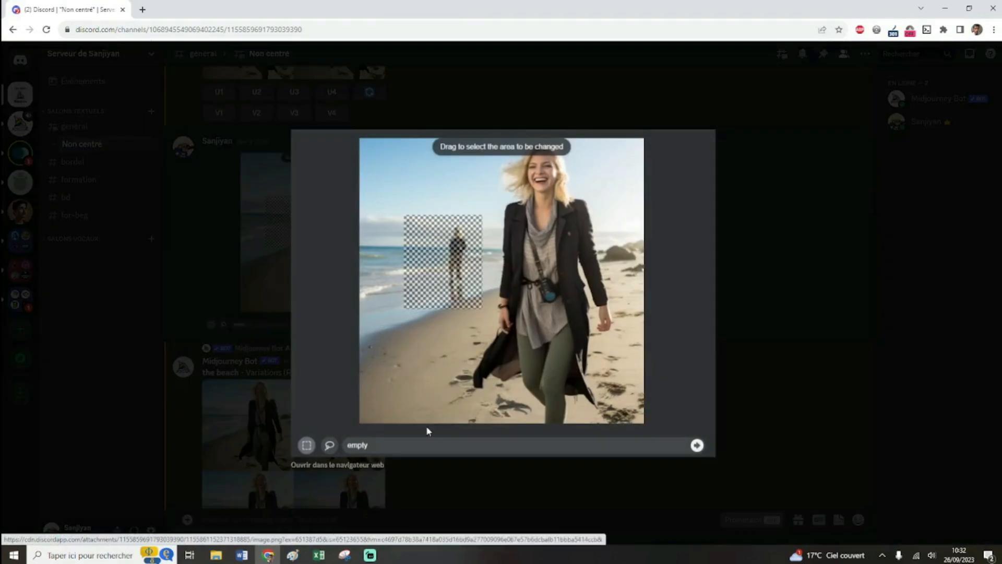
pyautogui.click(831, 371)
pyautogui.scroll(-2, 612, 341)
pyautogui.scroll(-4, 611, 339)
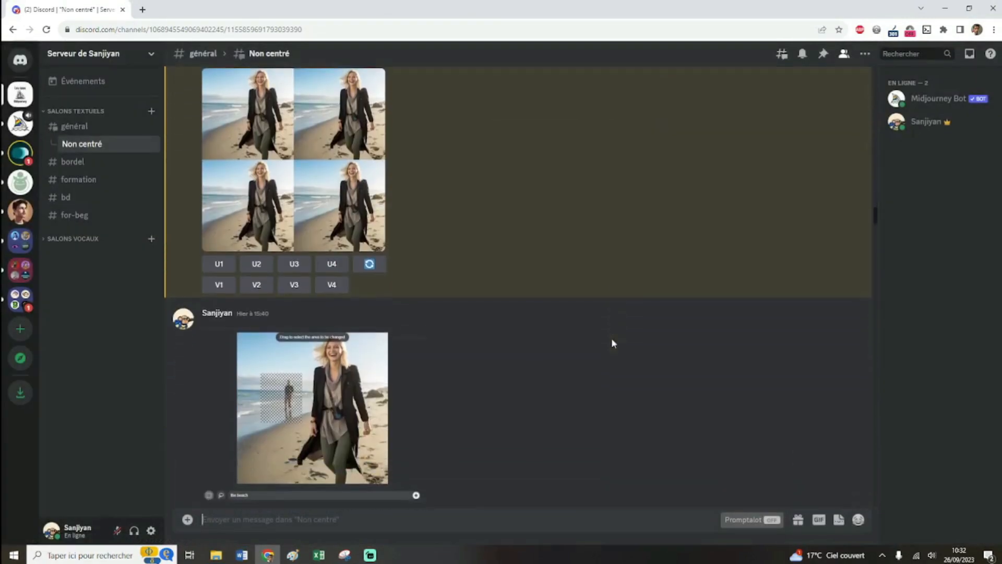
pyautogui.click(384, 390)
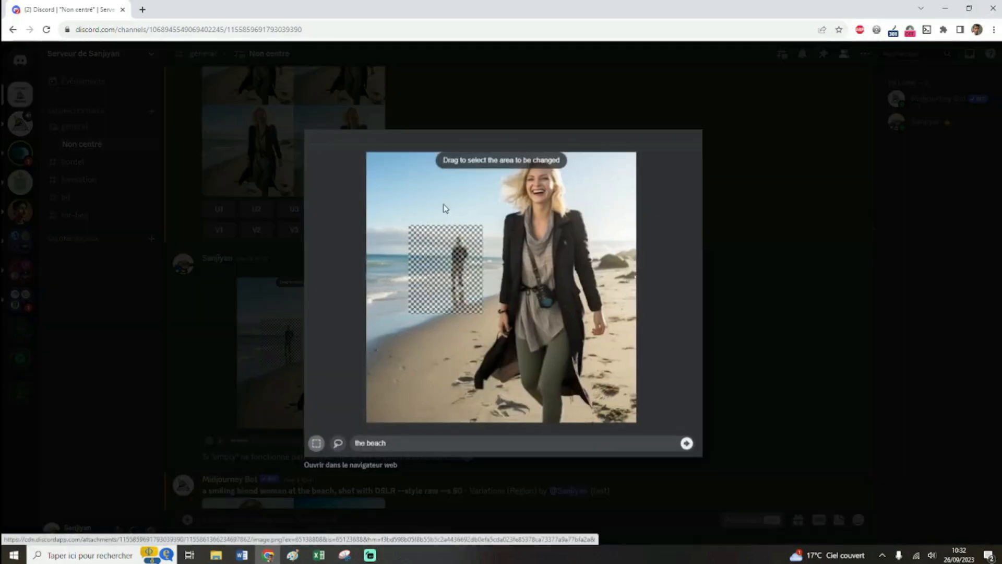
pyautogui.click(643, 269)
# View the enlarged variations grid of "a smiling blond woman at the beach, shot with DSLR --style raw --s 50"
pyautogui.scroll(-6, 643, 269)
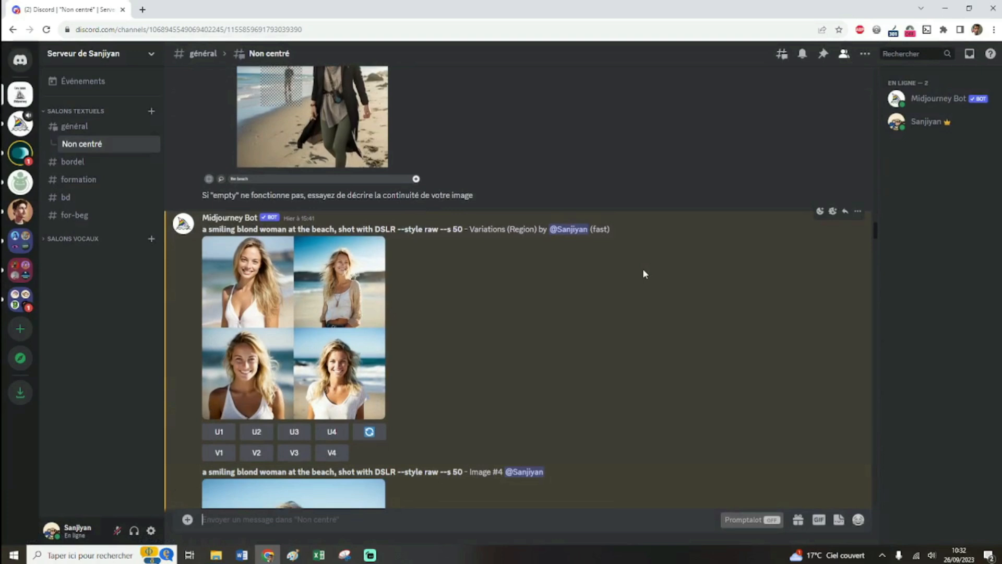
pyautogui.scroll(6, 634, 266)
pyautogui.scroll(-6, 616, 268)
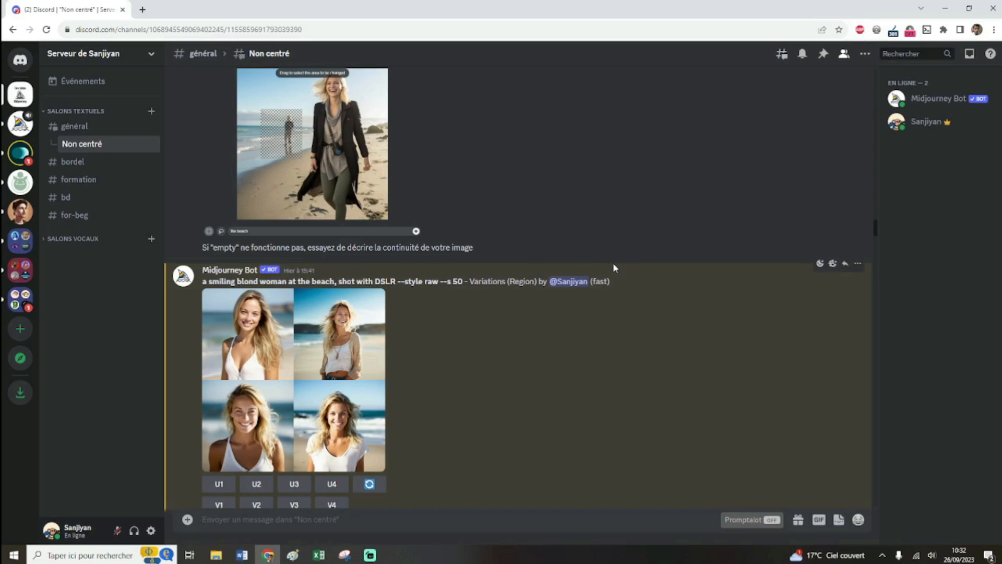
pyautogui.click(303, 332)
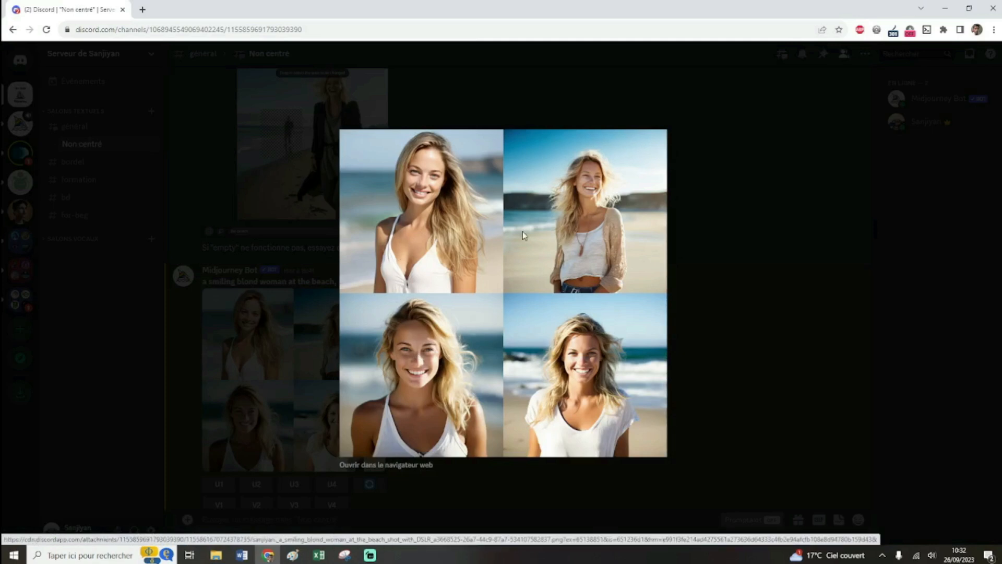
pyautogui.click(781, 414)
pyautogui.scroll(-5, 542, 327)
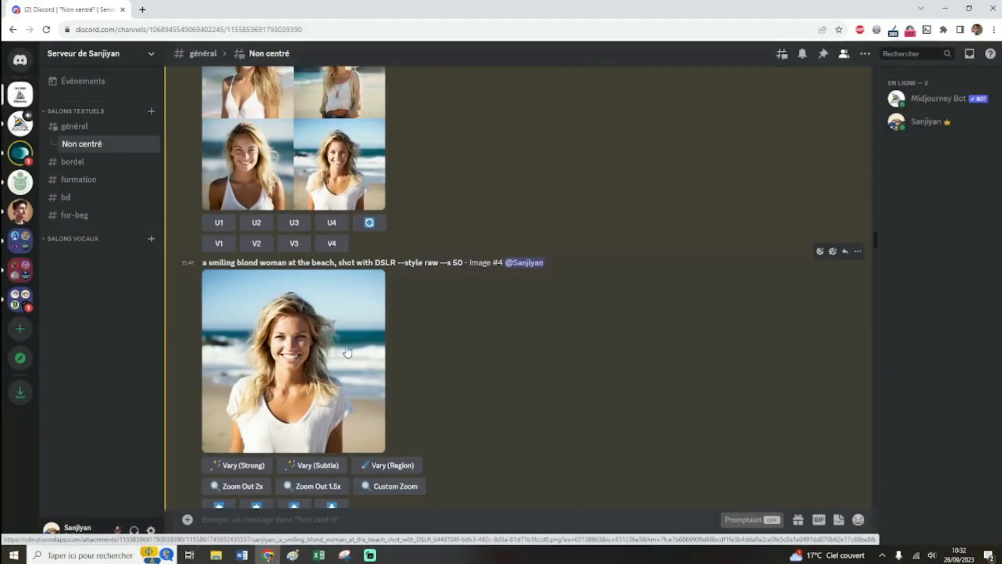
# View the upscaled image #4 of the woman in the white T-shirt enlarged and examine its pan options and the pan message
pyautogui.scroll(-3, 424, 349)
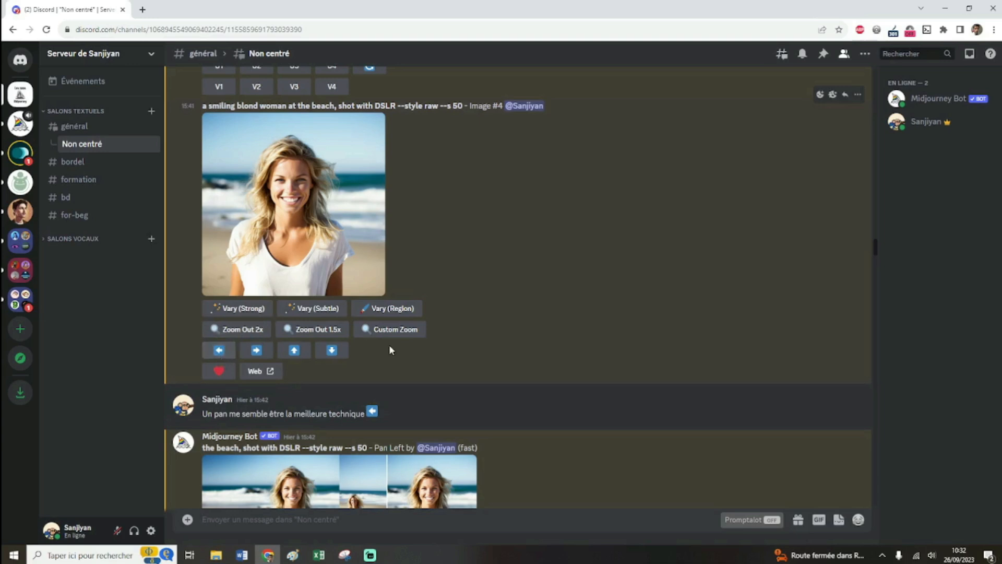
pyautogui.scroll(-4, 389, 345)
pyautogui.scroll(4, 334, 250)
pyautogui.click(319, 235)
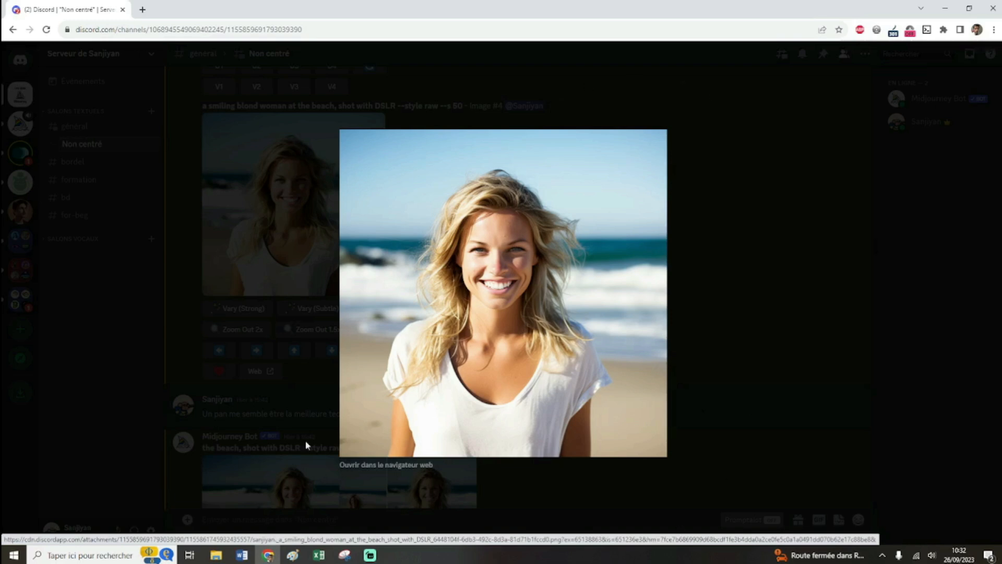
pyautogui.click(762, 309)
pyautogui.scroll(-5, 473, 228)
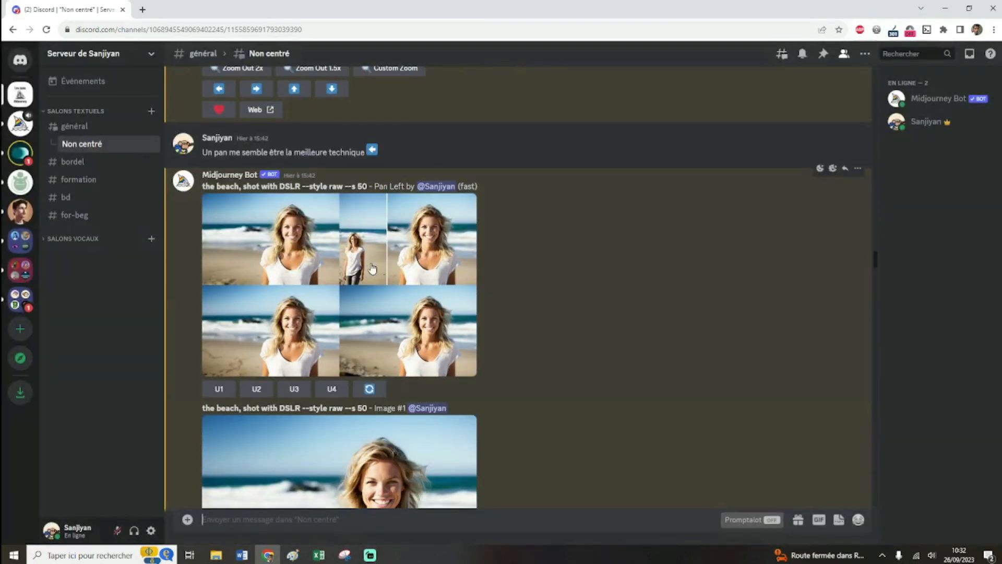
# View the Pan Left grid and its upscaled image #1 enlarged
pyautogui.click(372, 268)
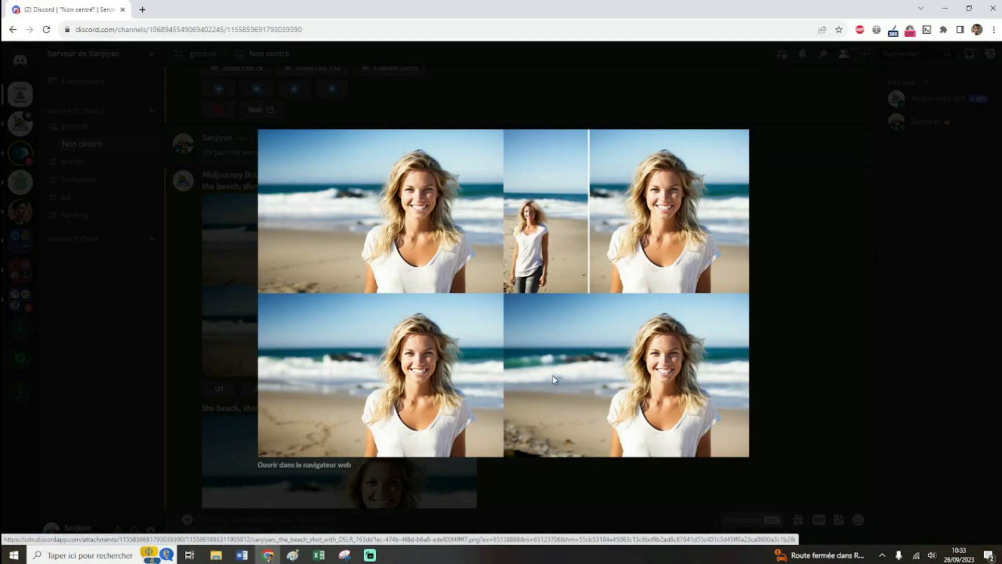
pyautogui.click(871, 447)
pyautogui.scroll(-3, 416, 346)
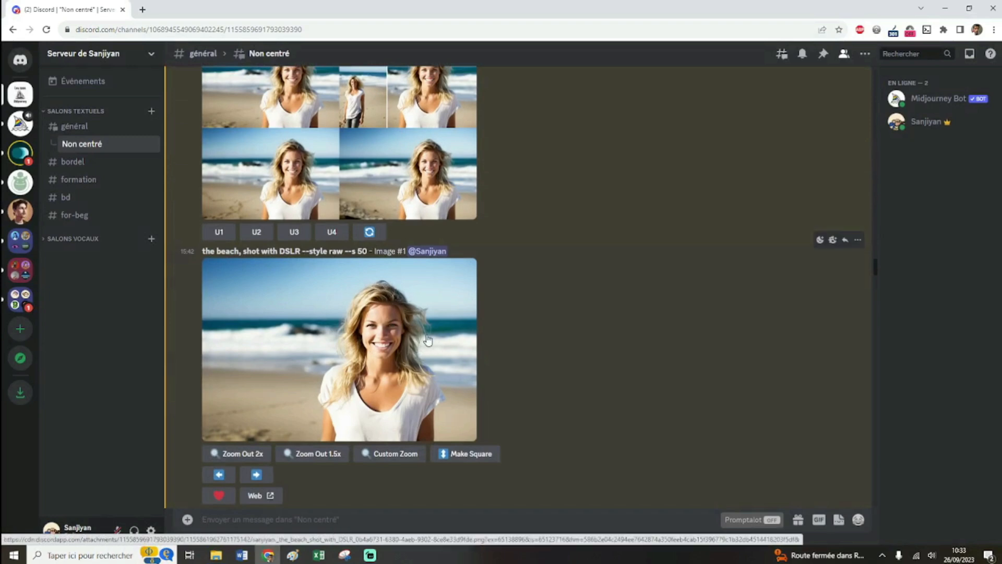
pyautogui.click(428, 339)
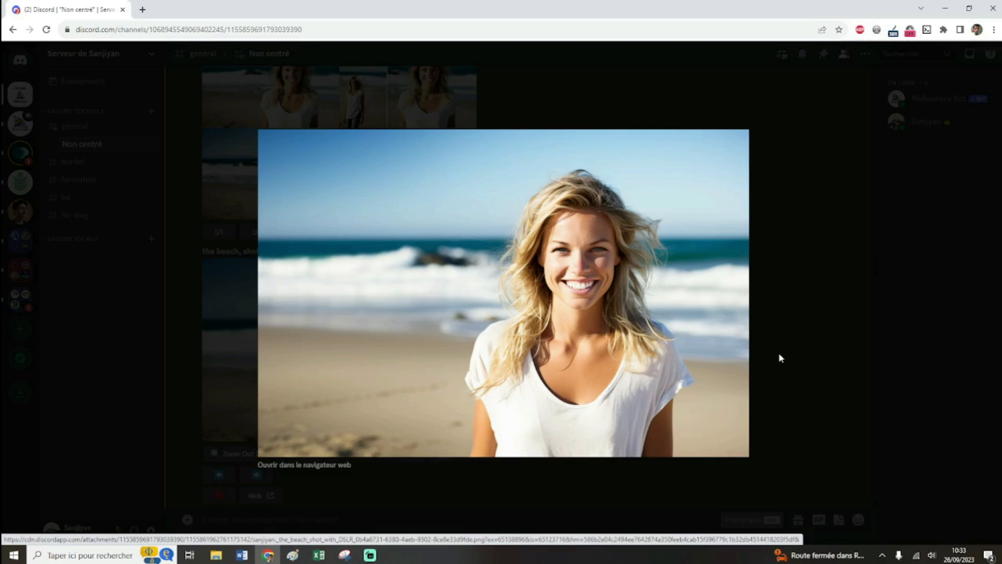
pyautogui.click(781, 357)
pyautogui.scroll(-2, 522, 310)
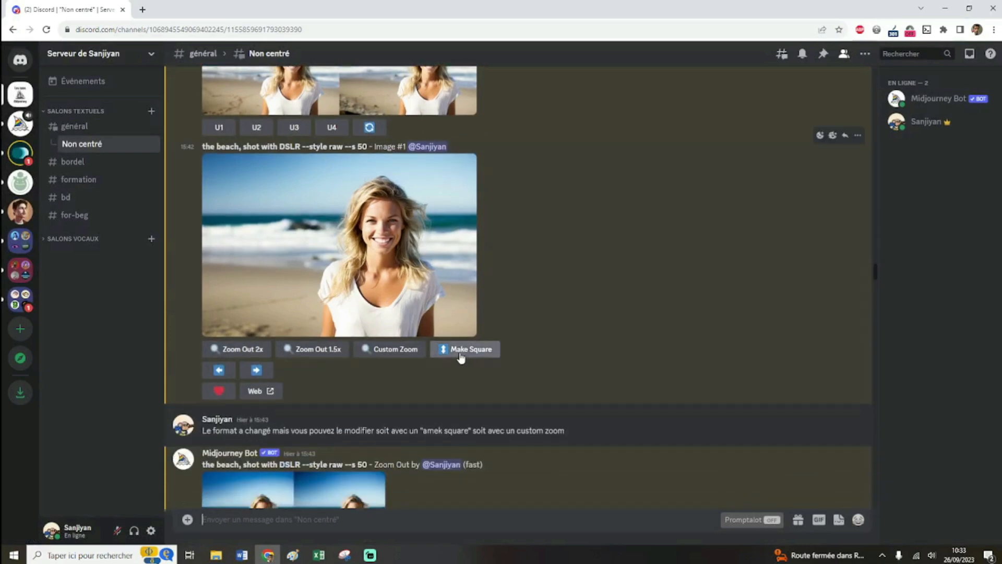
# View the square Zoom Out grid of the panned beach image enlarged and find the 16:9 Zoom Out grid
pyautogui.scroll(-3, 459, 352)
pyautogui.click(364, 359)
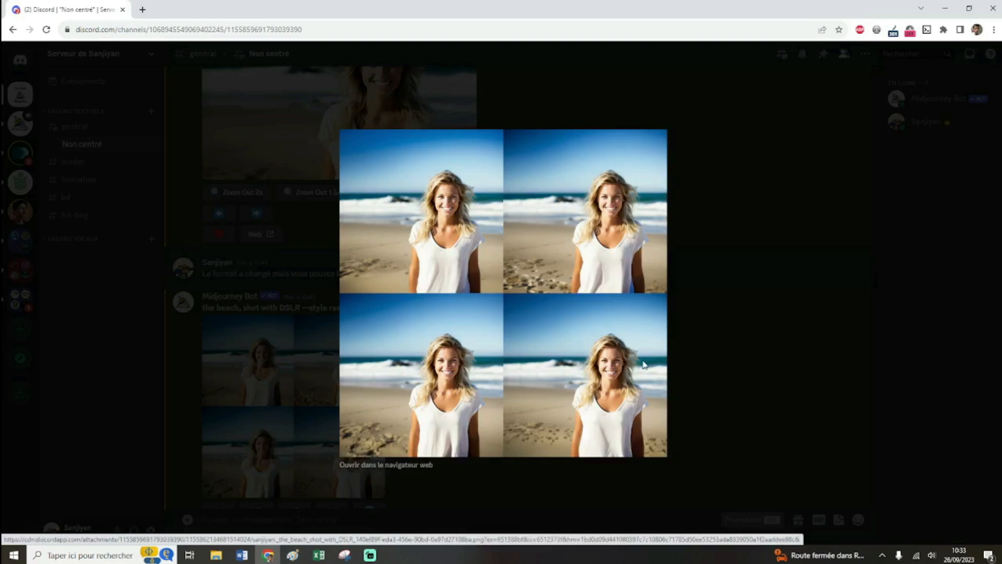
pyautogui.click(714, 364)
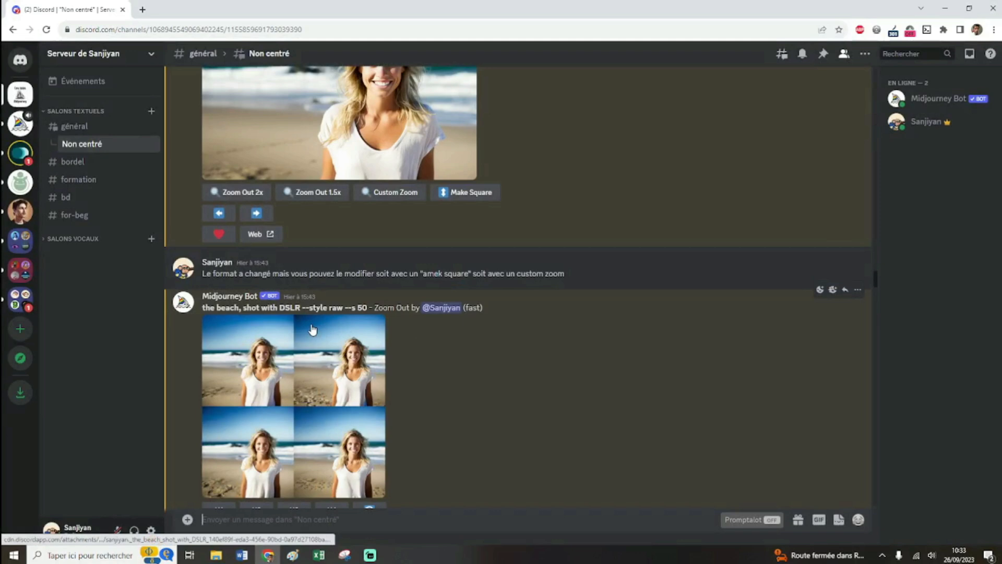
pyautogui.scroll(-5, 392, 191)
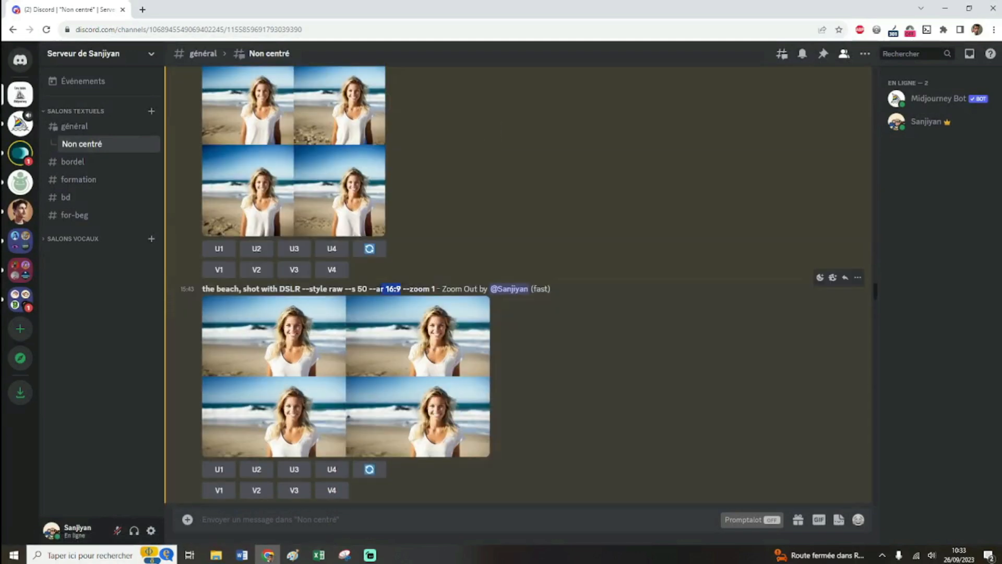
# Replace image #1's Custom Zoom prompt with the copied "the beach, shot with DSLR --style raw --s 50 --ar 16:9 --zoom 1"
pyautogui.moveTo(436, 289); pyautogui.dragTo(203, 289)
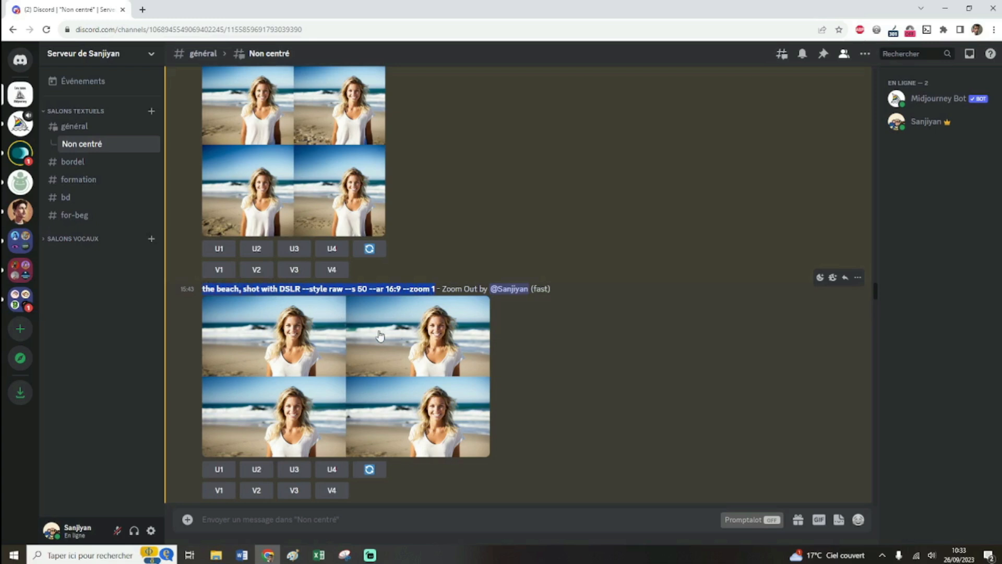
pyautogui.scroll(5, 365, 334)
pyautogui.click(396, 301)
pyautogui.moveTo(436, 309); pyautogui.dragTo(373, 296)
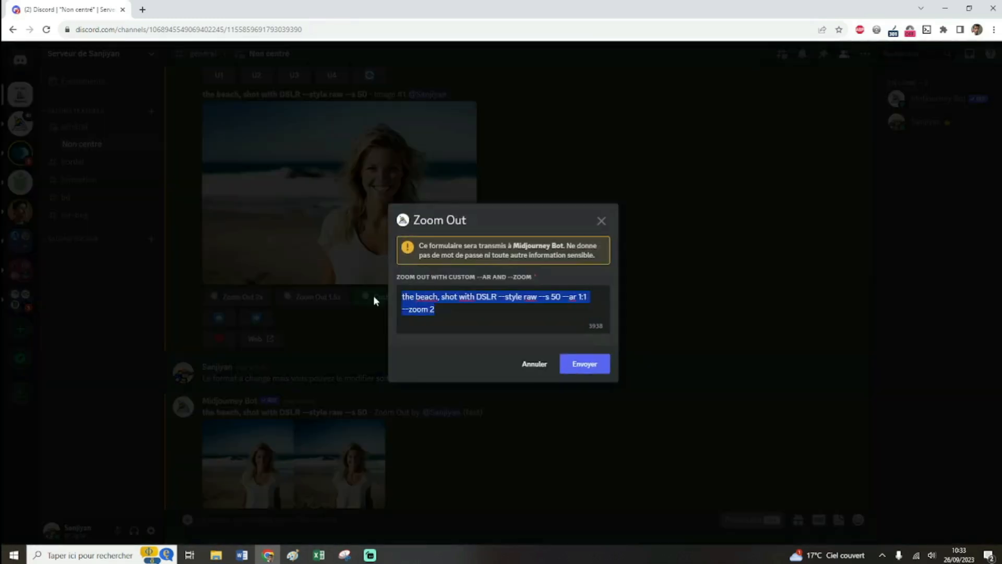
pyautogui.hotkey('ctrl', 'v')
# Point out the --ar 16:9 and --zoom 1 parameters in the Custom Zoom prompt and close the form without sending
pyautogui.moveTo(563, 296); pyautogui.dragTo(568, 296)
pyautogui.click(574, 297)
pyautogui.click(404, 309)
pyautogui.doubleClick(416, 309)
pyautogui.click(490, 312)
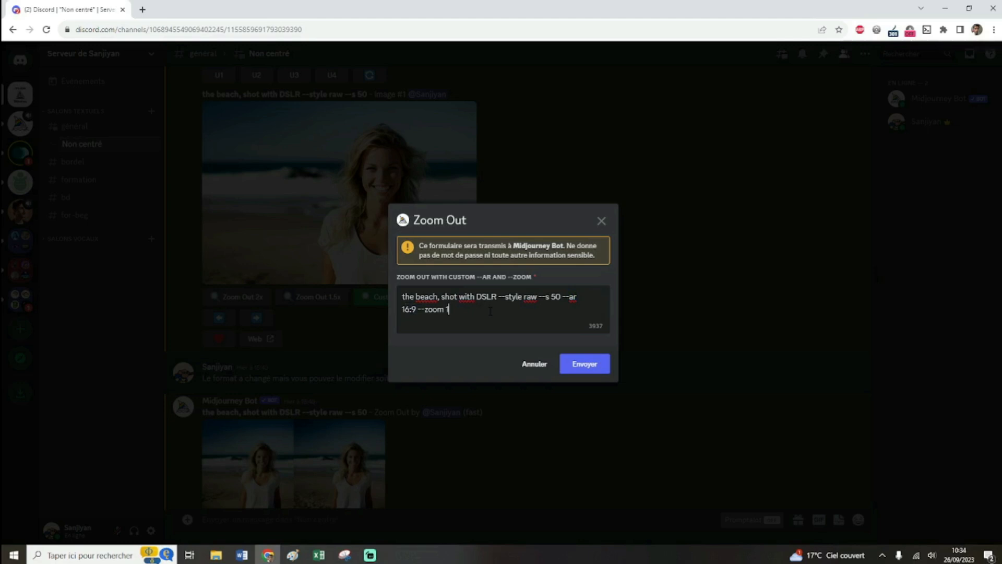
pyautogui.moveTo(450, 309)
pyautogui.mouseDown()
pyautogui.moveTo(424, 310)
pyautogui.moveTo(446, 310)
pyautogui.mouseUp()
pyautogui.click(450, 310)
pyautogui.click(522, 311)
pyautogui.click(601, 221)
# Review the Pan Left and Zoom Out results again and continue to the beach landscape example
pyautogui.scroll(5, 522, 240)
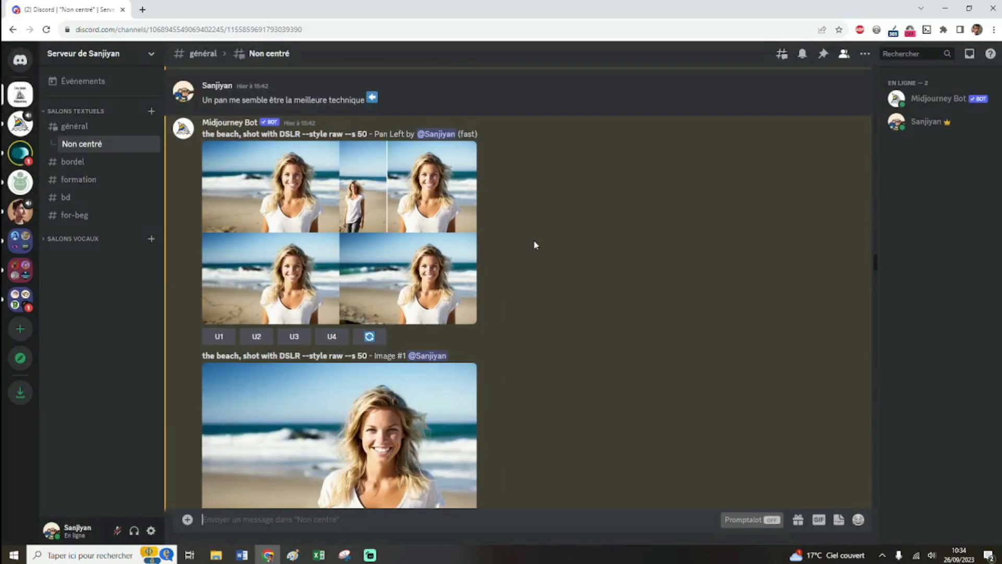
pyautogui.scroll(-4, 428, 230)
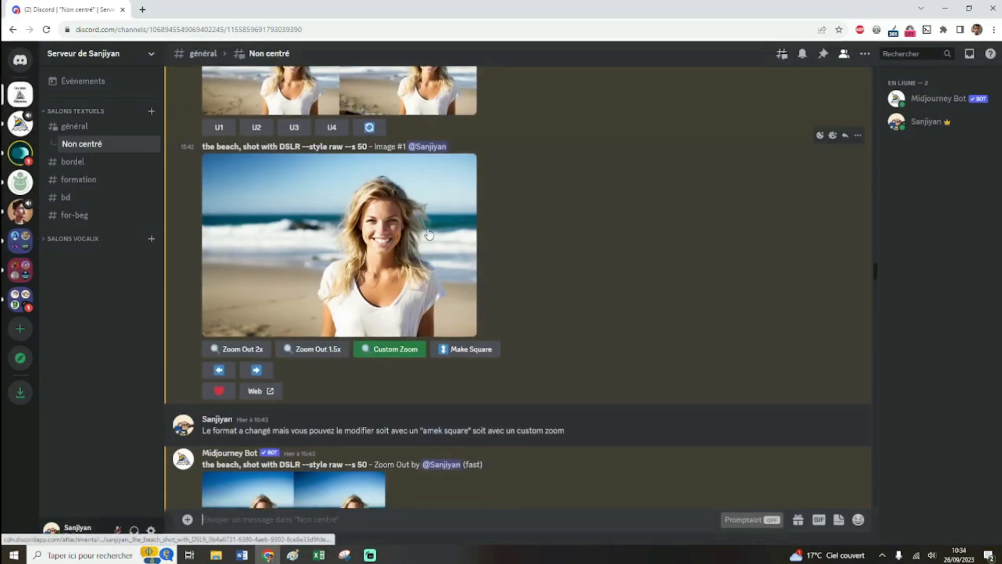
pyautogui.scroll(-4, 429, 232)
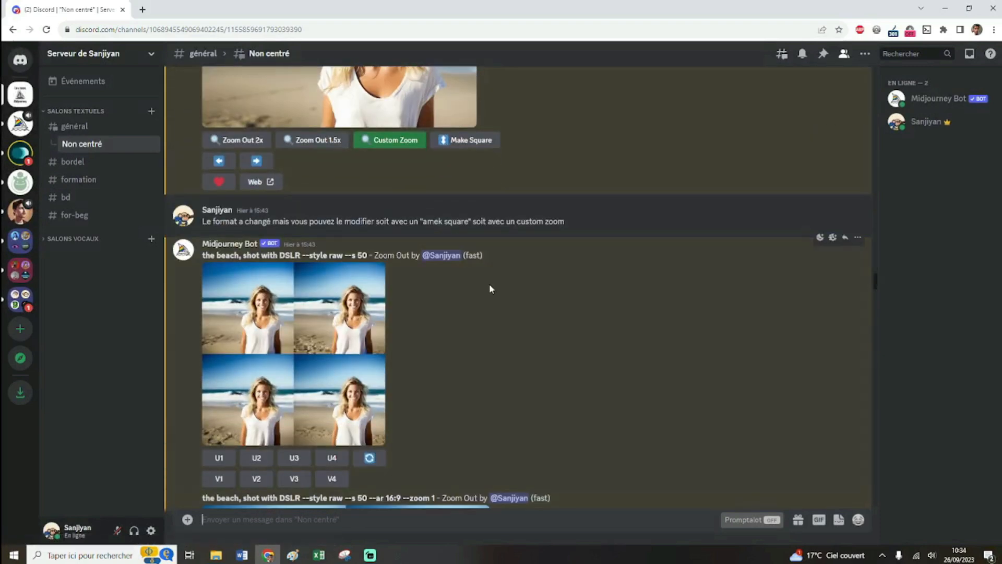
pyautogui.scroll(-4, 522, 303)
pyautogui.scroll(-2, 538, 316)
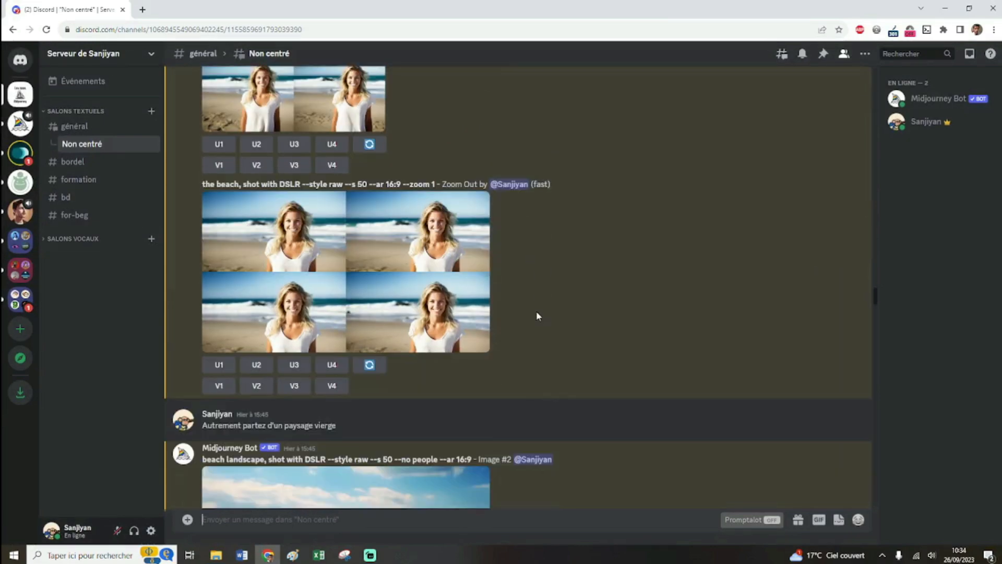
pyautogui.scroll(-2, 536, 311)
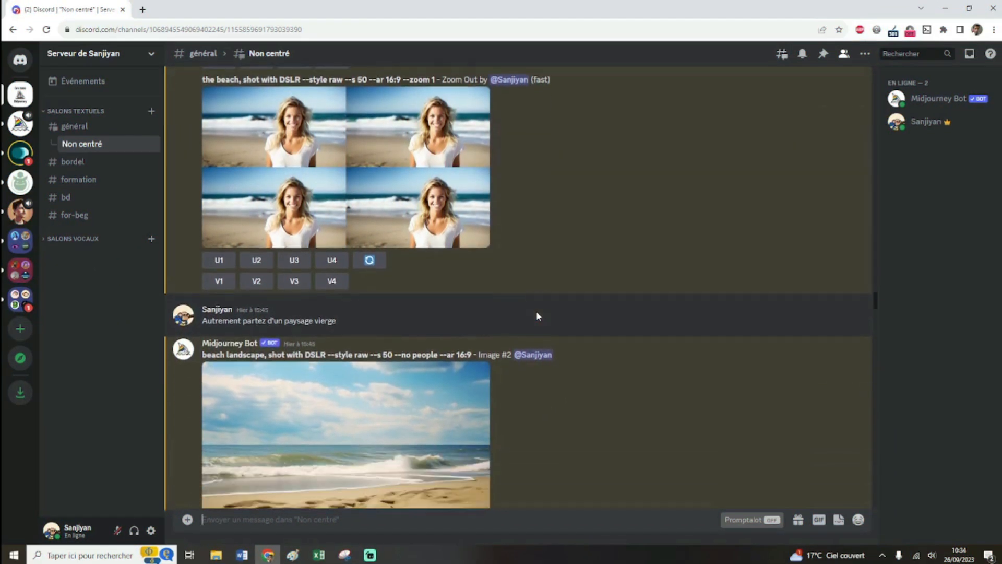
pyautogui.scroll(-2, 537, 311)
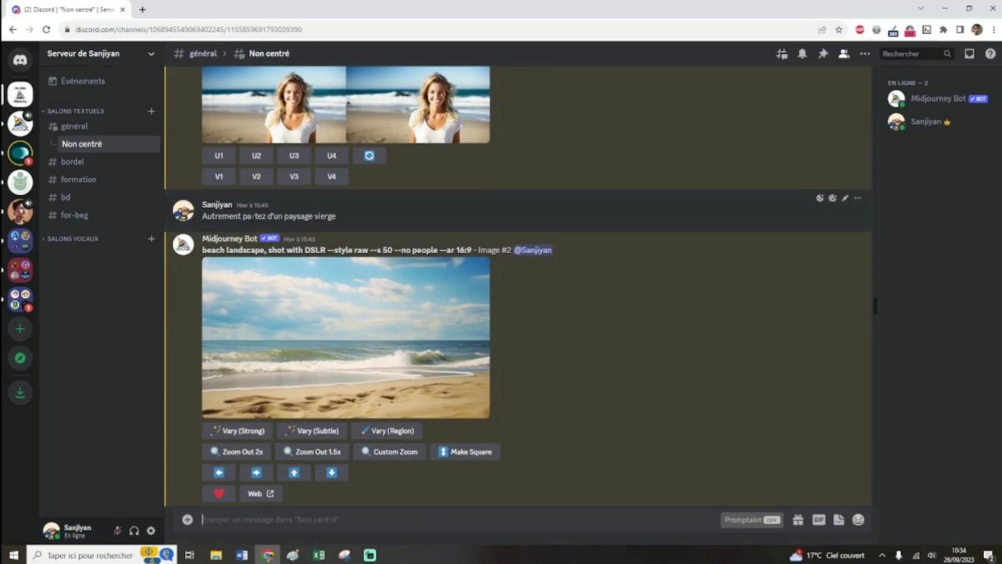
# Highlight the start of the "beach landscape" prompt, view its image #2 enlarged, and continue to the region selection screenshot below it
pyautogui.moveTo(204, 250); pyautogui.dragTo(326, 248)
pyautogui.click(326, 246)
pyautogui.click(416, 320)
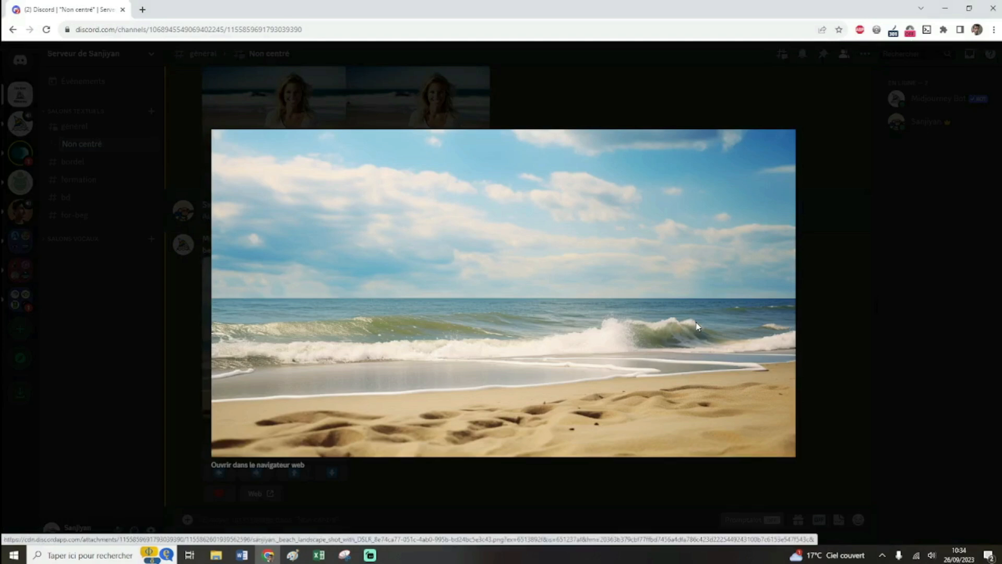
pyautogui.click(841, 362)
pyautogui.scroll(-2, 496, 327)
pyautogui.scroll(-4, 496, 328)
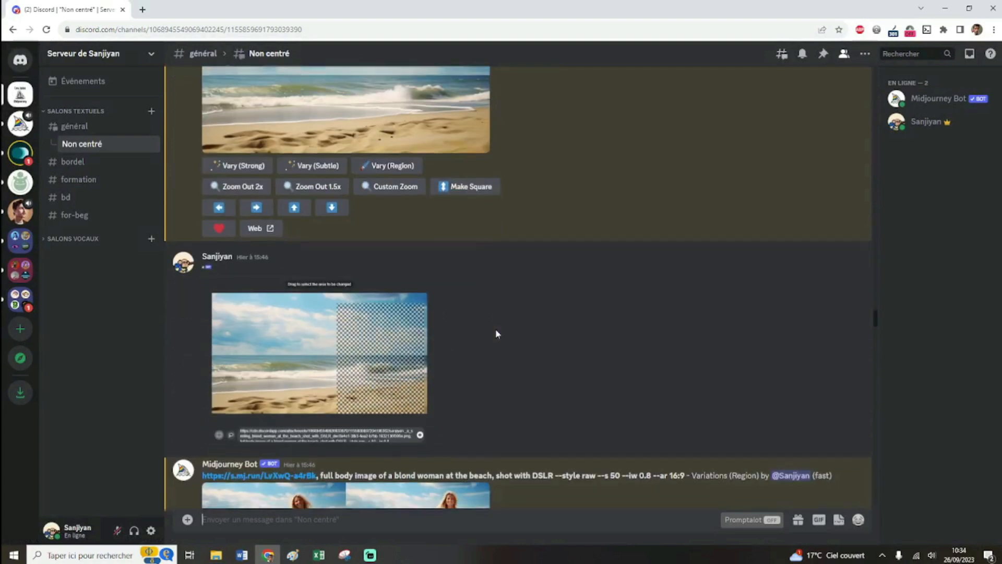
# View the region selection screenshot enlarged, check the reference image linked in the --iw 0.8 region variation prompt, and close its tab
pyautogui.click(364, 333)
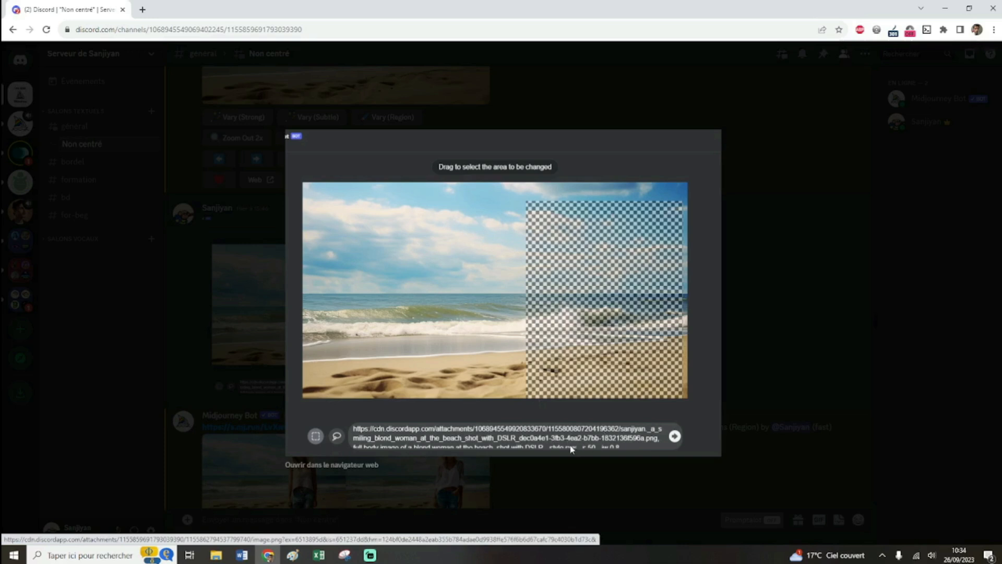
pyautogui.click(778, 299)
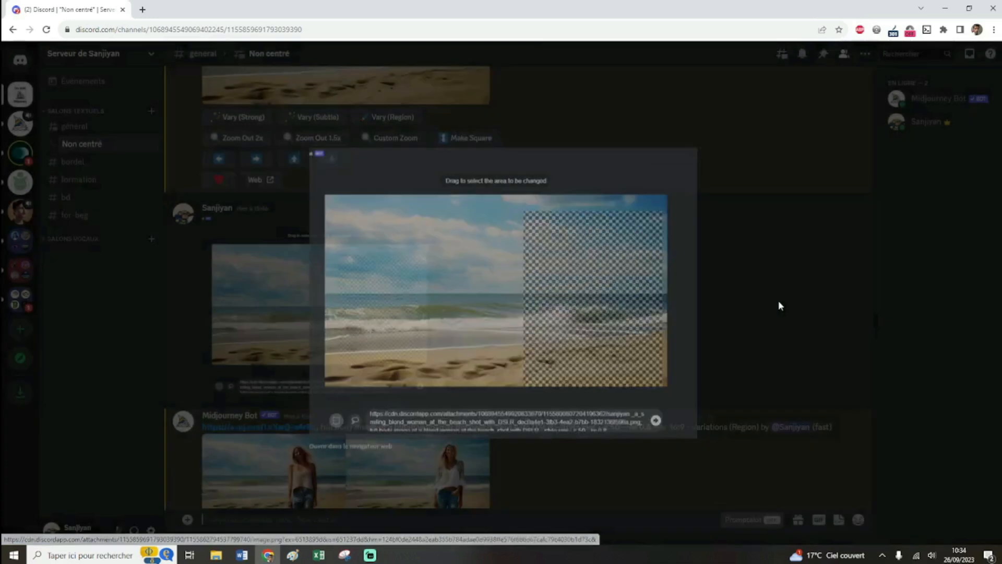
pyautogui.scroll(-4, 567, 253)
pyautogui.click(298, 218)
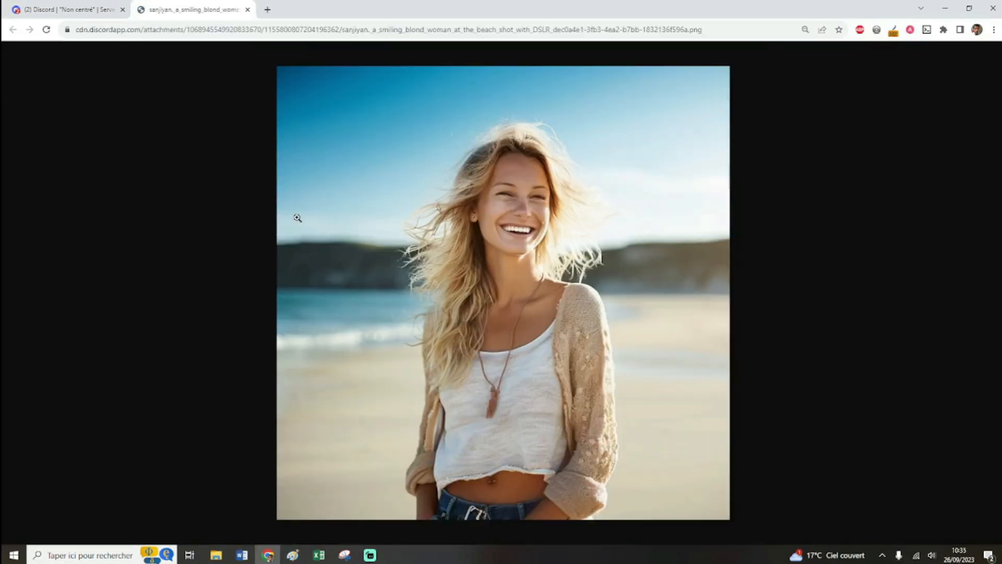
pyautogui.click(248, 9)
pyautogui.click(421, 269)
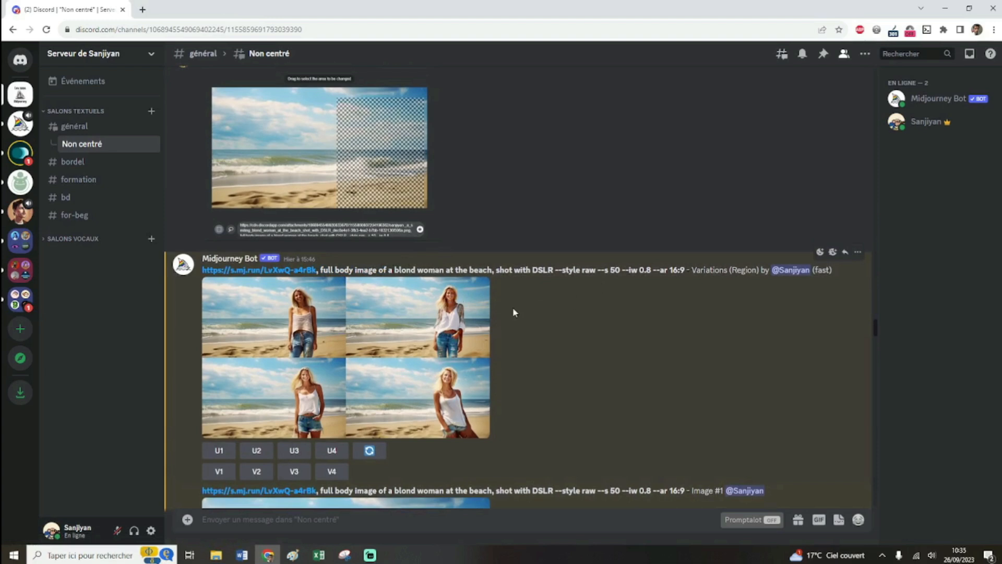
# Enlarge the grid of region variations of the blond woman at the beach, followed by its upscaled image #1
pyautogui.click(449, 325)
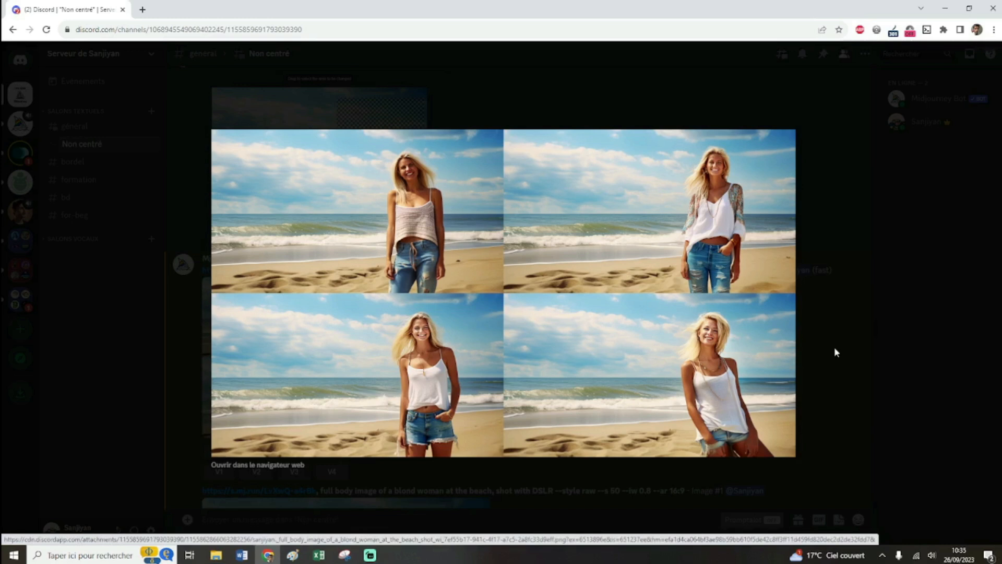
pyautogui.click(834, 347)
pyautogui.click(472, 334)
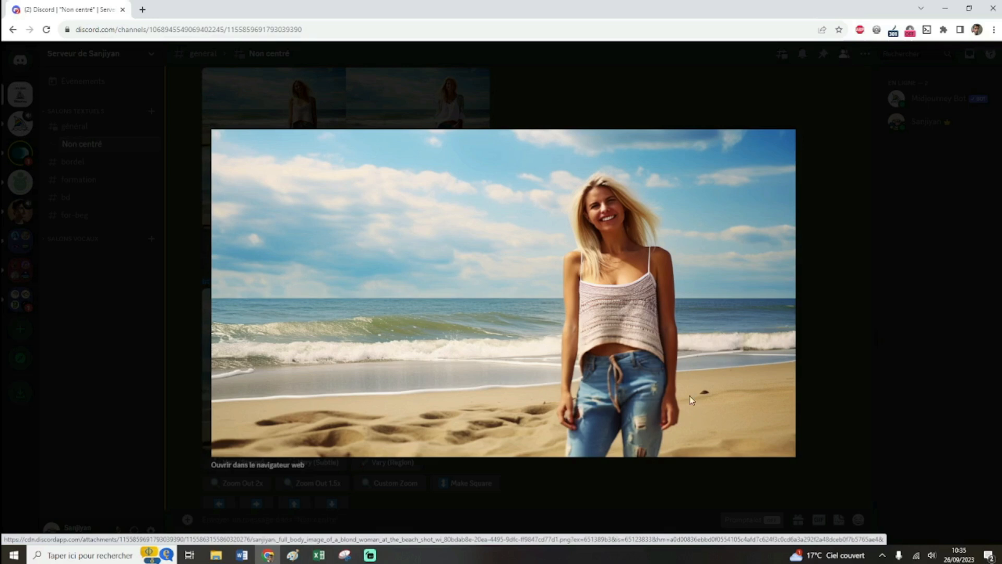
pyautogui.click(864, 382)
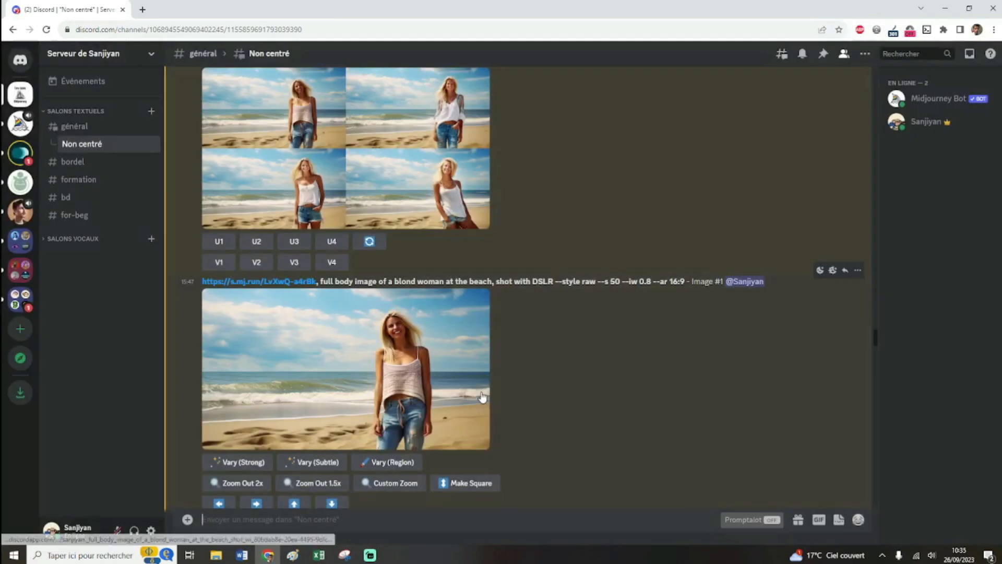
# Check the reference image linked in the --iw 2 prompt in its own browser tab and return to the Discord thread
pyautogui.scroll(-1, 431, 330)
pyautogui.scroll(-4, 431, 331)
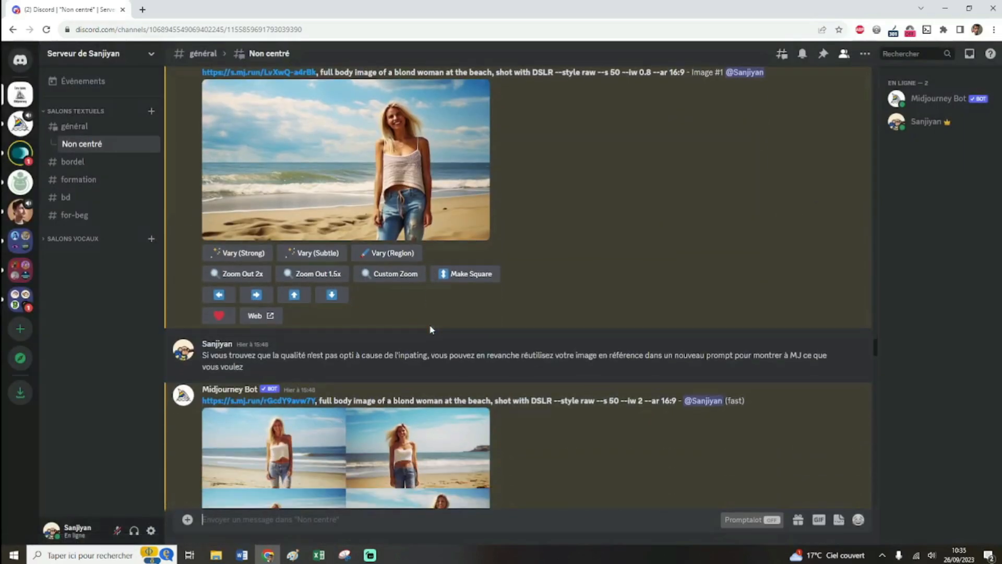
pyautogui.scroll(2, 430, 330)
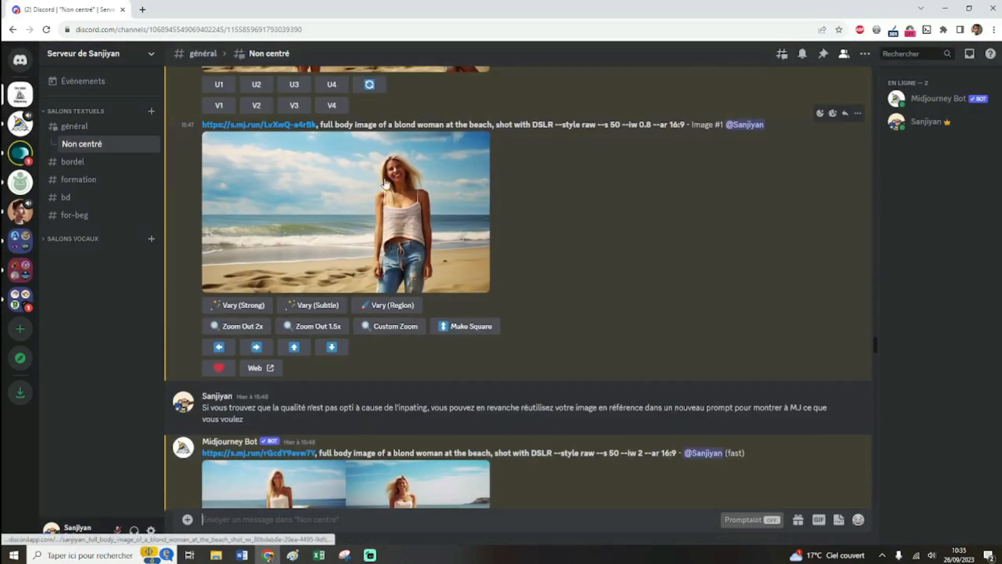
pyautogui.scroll(-3, 303, 286)
pyautogui.click(302, 296)
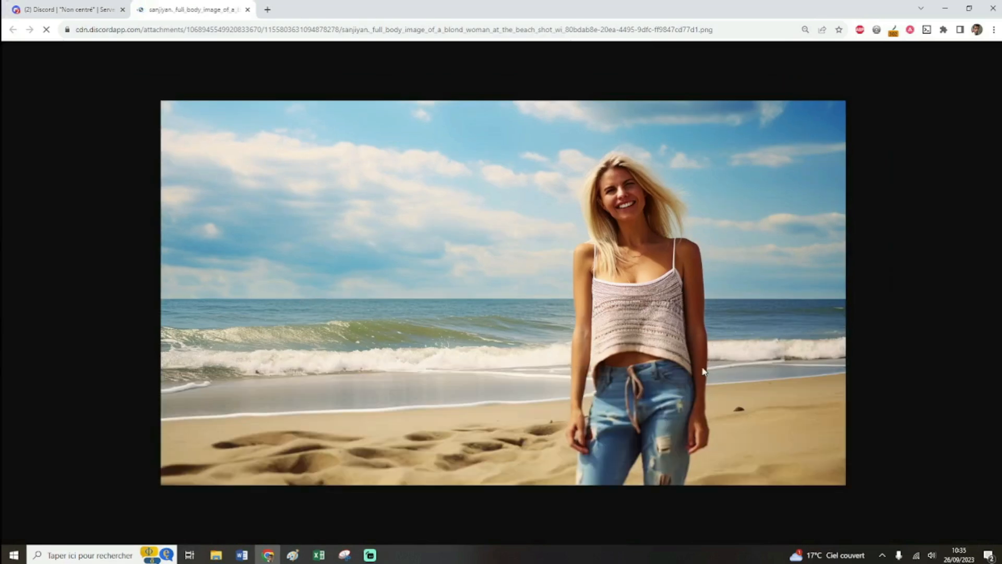
pyautogui.click(68, 9)
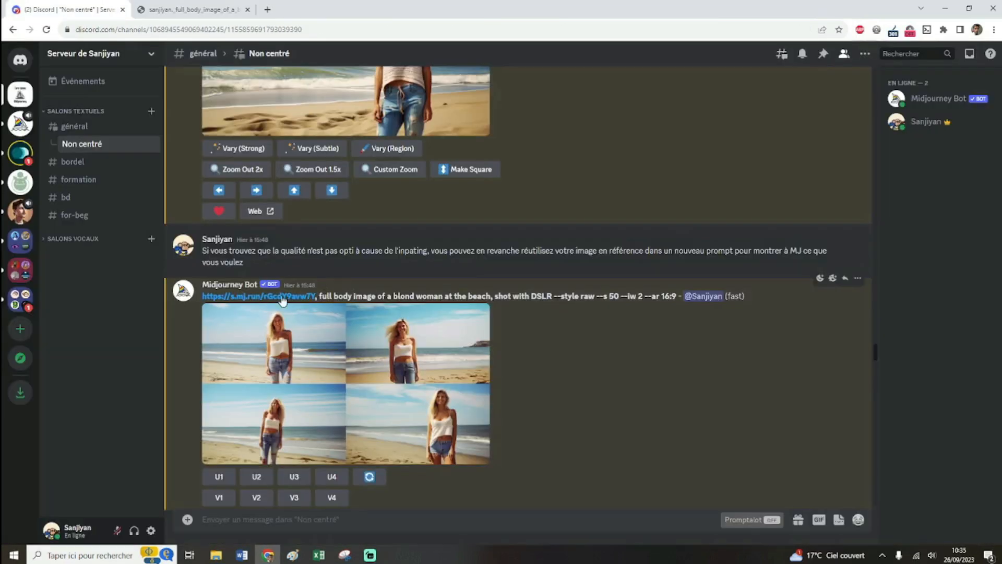
# Highlight the start of the "full body image of a blond woman" prompt and its --iw 2 parameter
pyautogui.moveTo(319, 296); pyautogui.dragTo(412, 296)
pyautogui.click(410, 296)
pyautogui.scroll(-1, 537, 319)
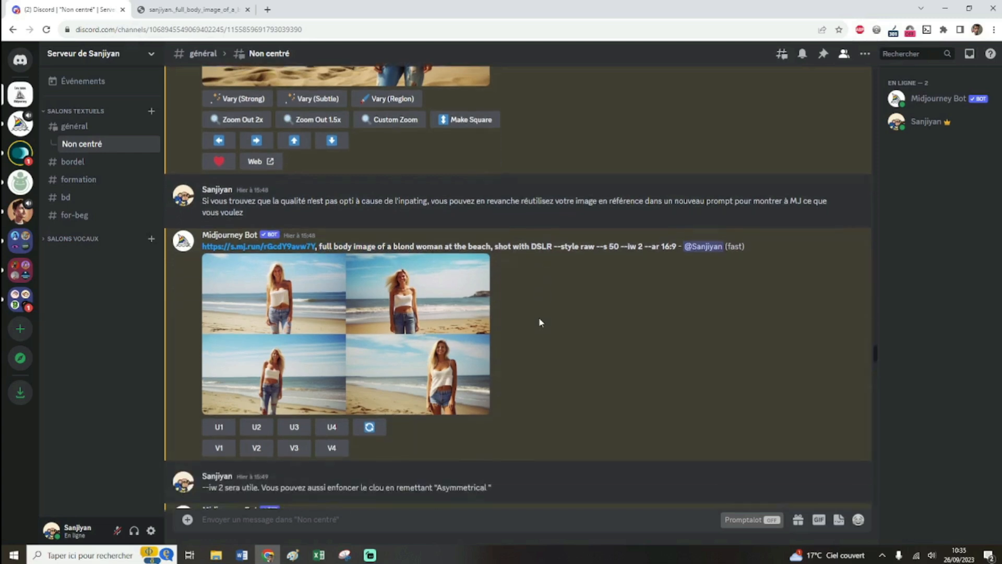
pyautogui.moveTo(627, 244); pyautogui.dragTo(643, 243)
pyautogui.click(629, 286)
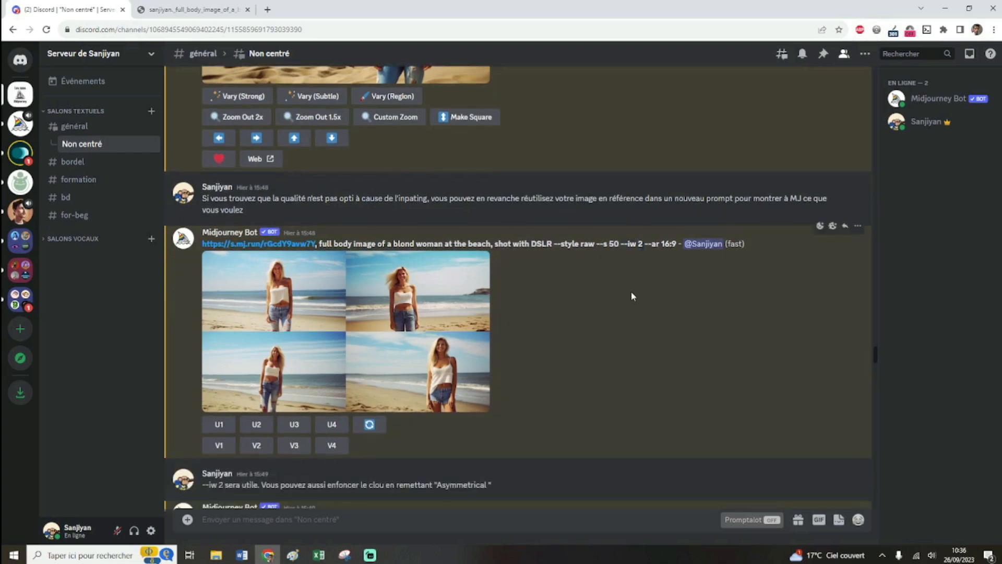
# Open the --iw 2 grid full size in the browser, inspect its fourth image, and return to the thread
pyautogui.click(368, 308)
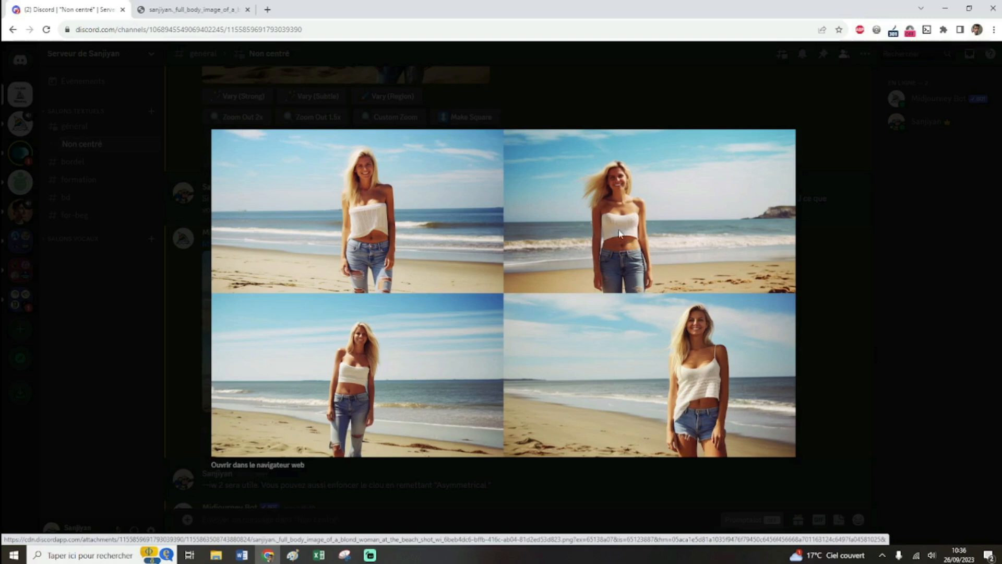
pyautogui.click(277, 465)
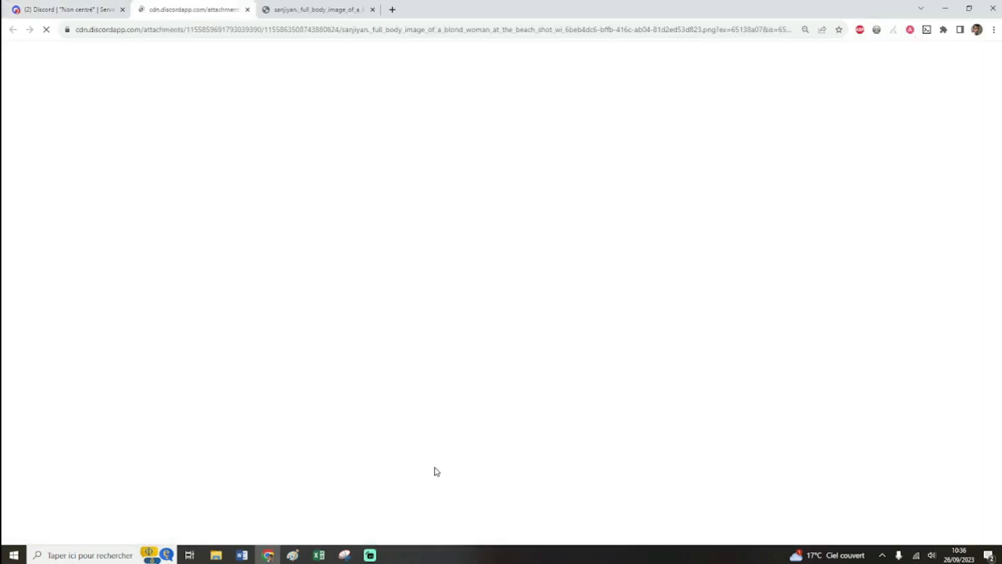
pyautogui.click(825, 407)
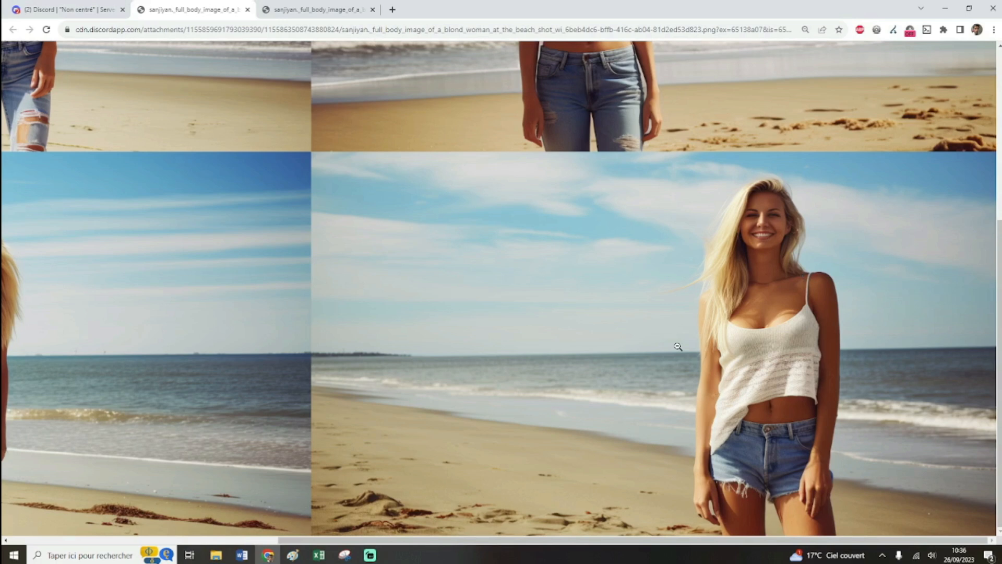
pyautogui.click(31, 8)
pyautogui.click(808, 418)
# Highlight "Asymmetrical" in the note below the grid and point out --iw 2 in the prompt that follows
pyautogui.scroll(-4, 603, 311)
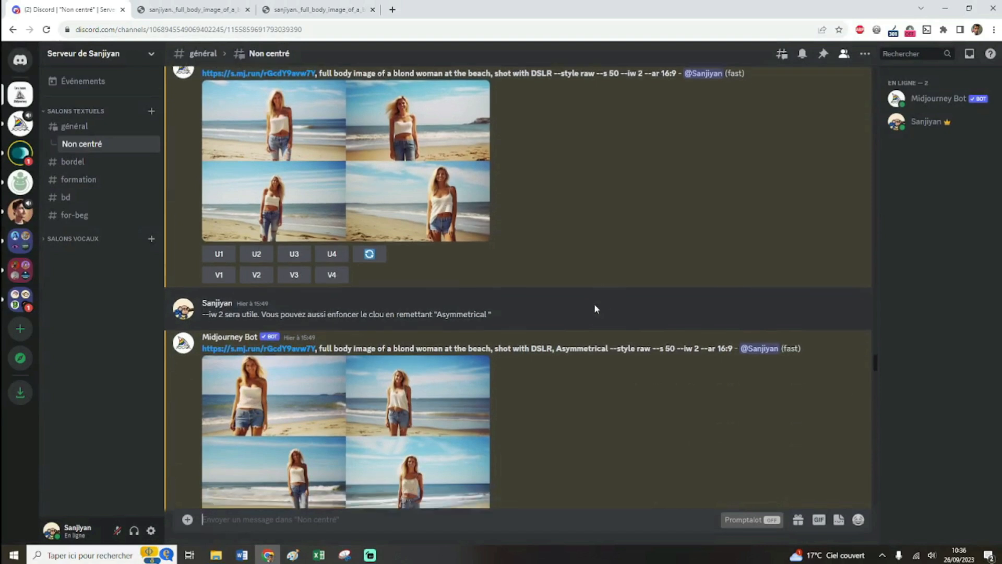
pyautogui.moveTo(437, 276); pyautogui.dragTo(494, 282)
pyautogui.click(549, 364)
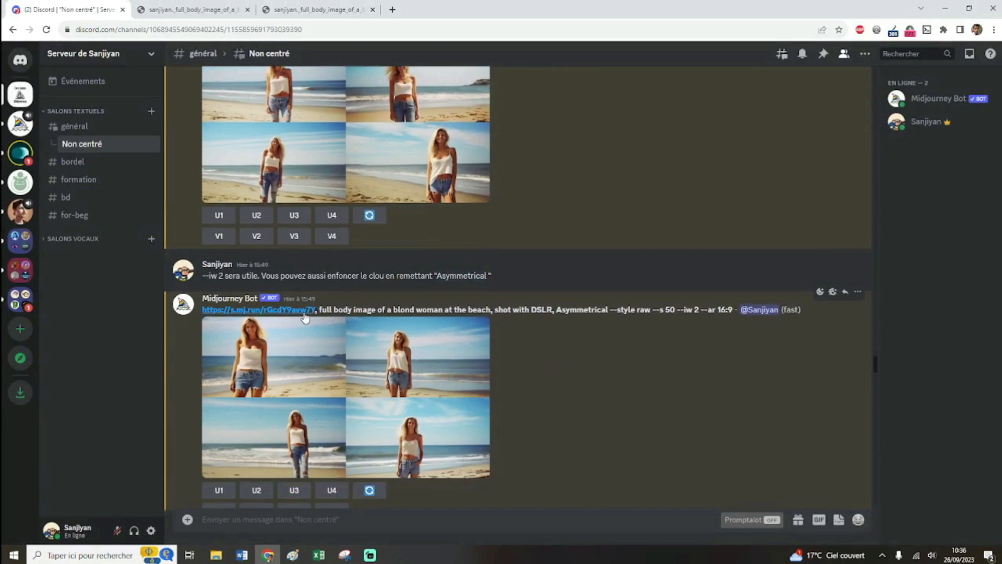
pyautogui.moveTo(693, 312); pyautogui.dragTo(680, 313)
# Enlarge the --iw 2 grid generated without "Asymmetrical" once more and close the preview
pyautogui.scroll(5, 577, 308)
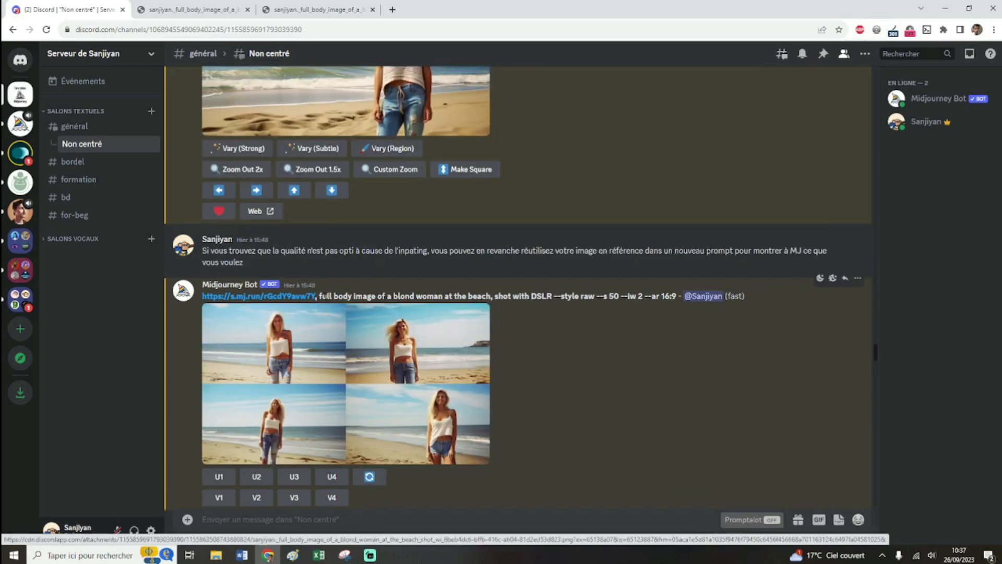
pyautogui.click(418, 357)
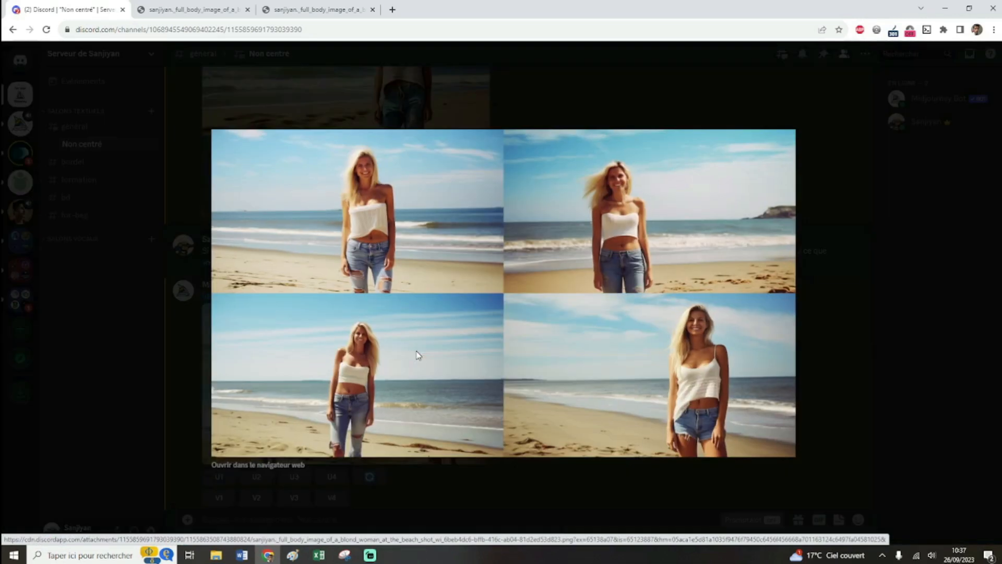
pyautogui.click(825, 432)
# Enlarge the grid generated with the "Asymmetrical" --iw 2 prompt to examine the woman's placement, and close the preview
pyautogui.scroll(-3, 619, 310)
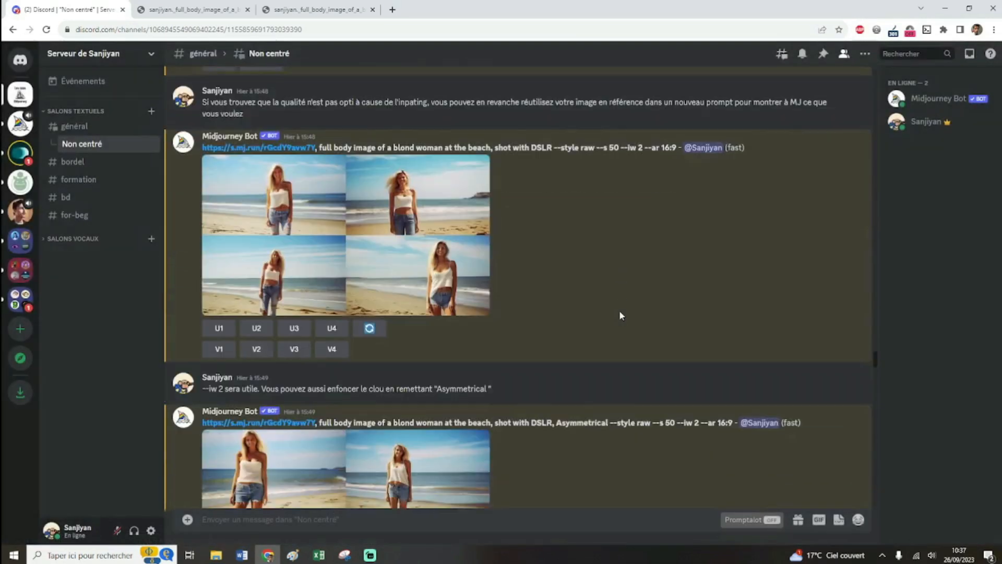
pyautogui.scroll(-1, 621, 314)
pyautogui.scroll(-1, 653, 355)
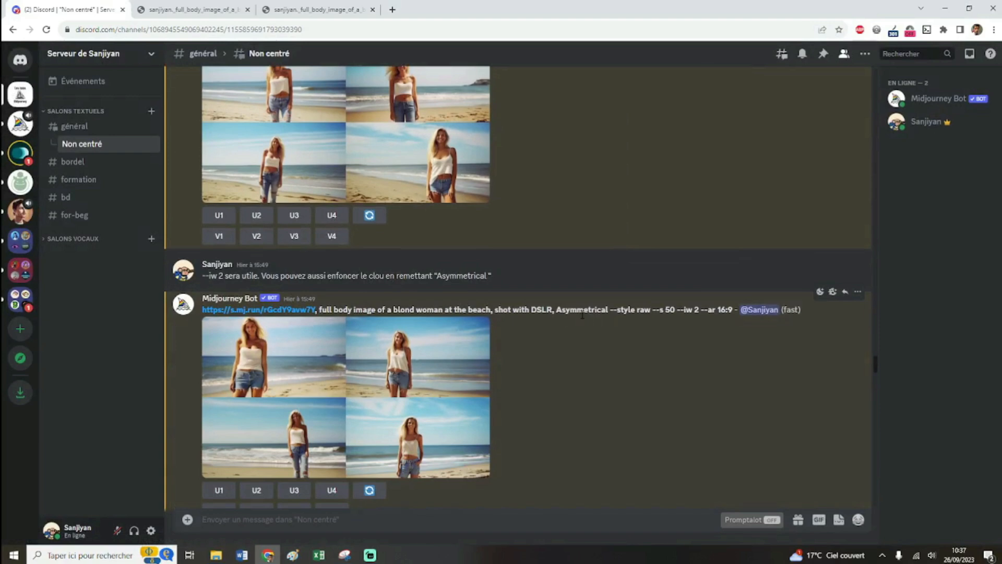
pyautogui.click(402, 397)
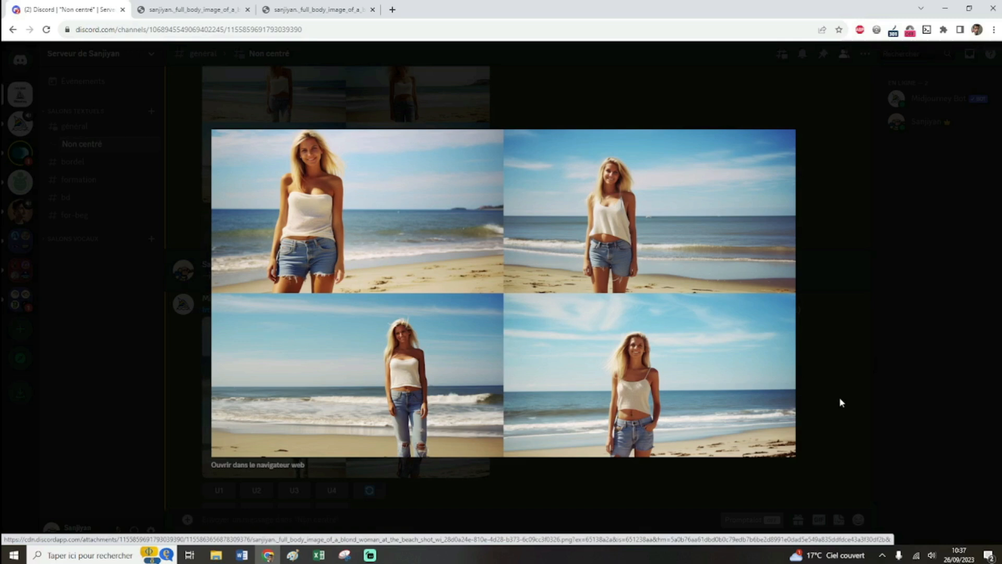
pyautogui.click(839, 402)
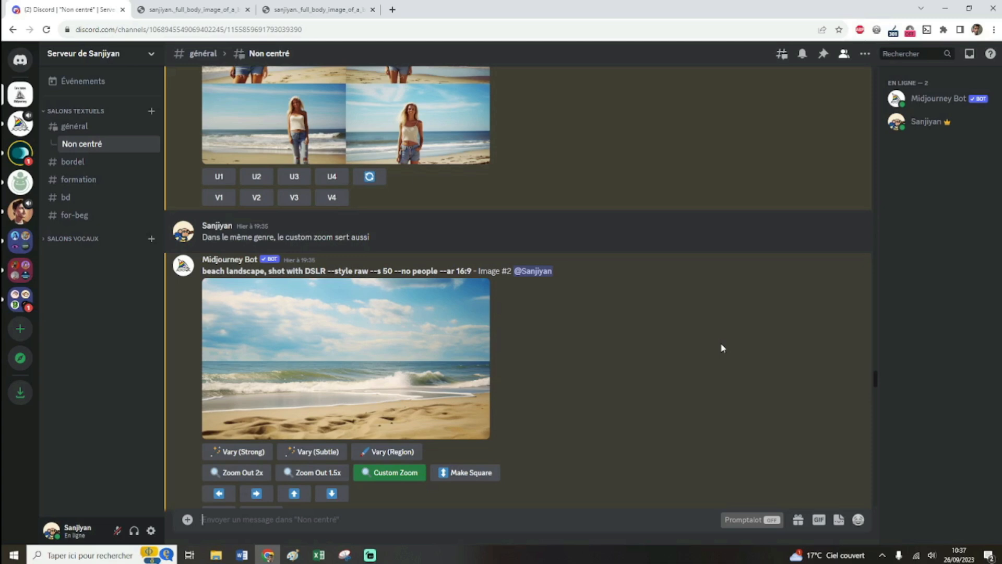
# Copy the Zoom Out prompt "full body image of a man walking on the beach, shot with DSLR --style raw --s 50 --ar 16:9 --zoom 2"
pyautogui.scroll(-1, 710, 334)
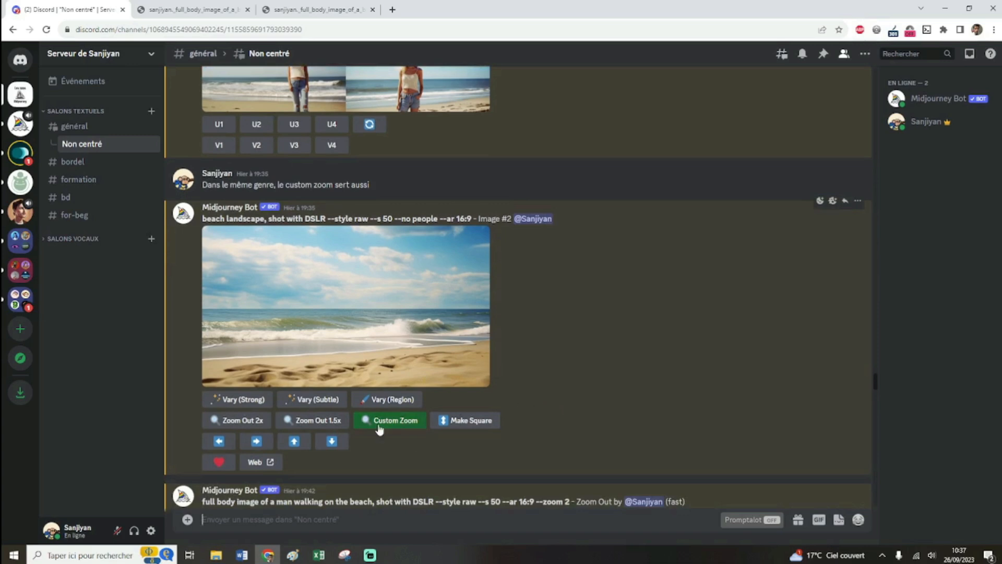
pyautogui.scroll(-3, 549, 418)
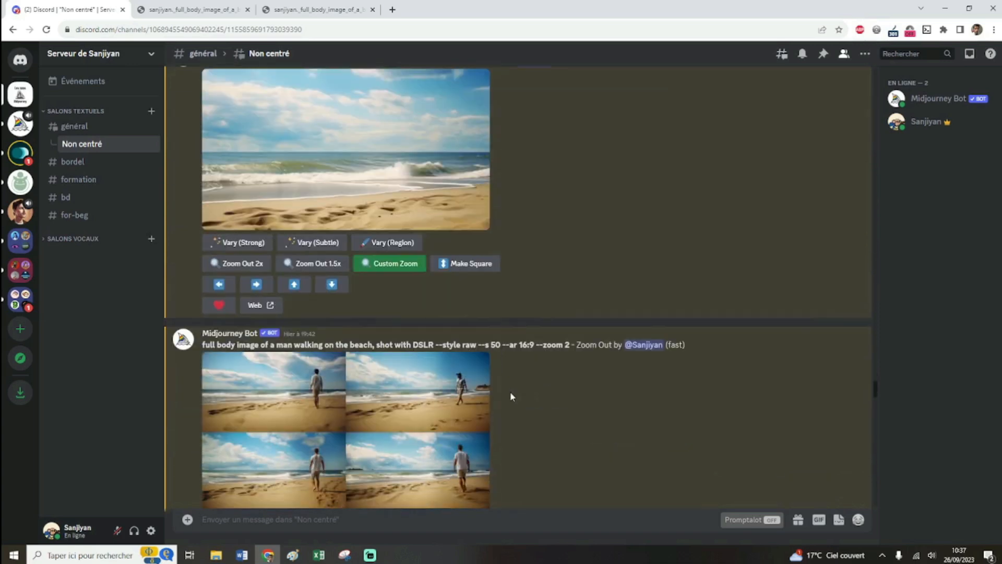
pyautogui.moveTo(203, 344); pyautogui.dragTo(570, 346)
pyautogui.hotkey('ctrl', 'c')
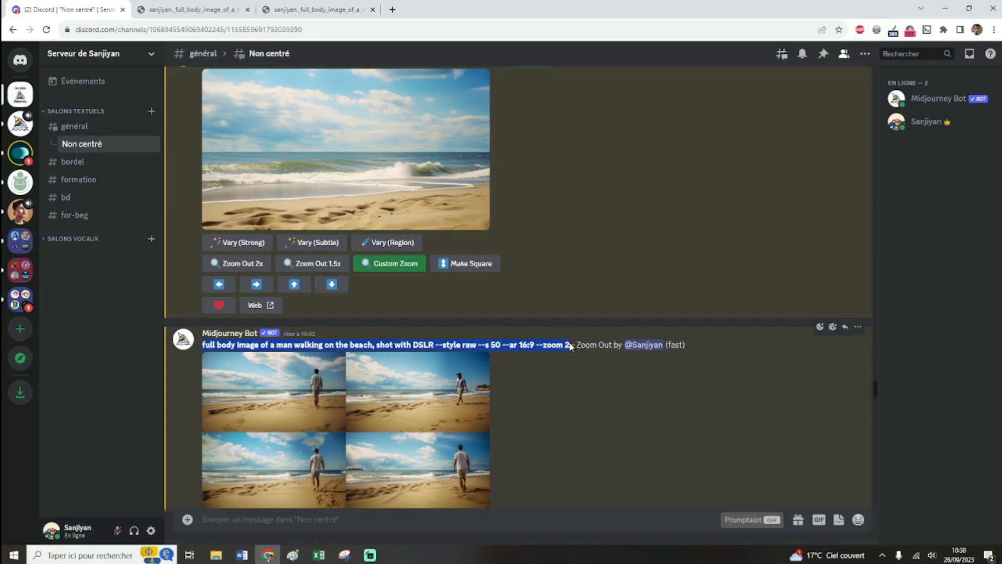
# Enlarge image #2 of the empty beach landscape above the man's Zoom Out result and close the preview
pyautogui.scroll(2, 522, 334)
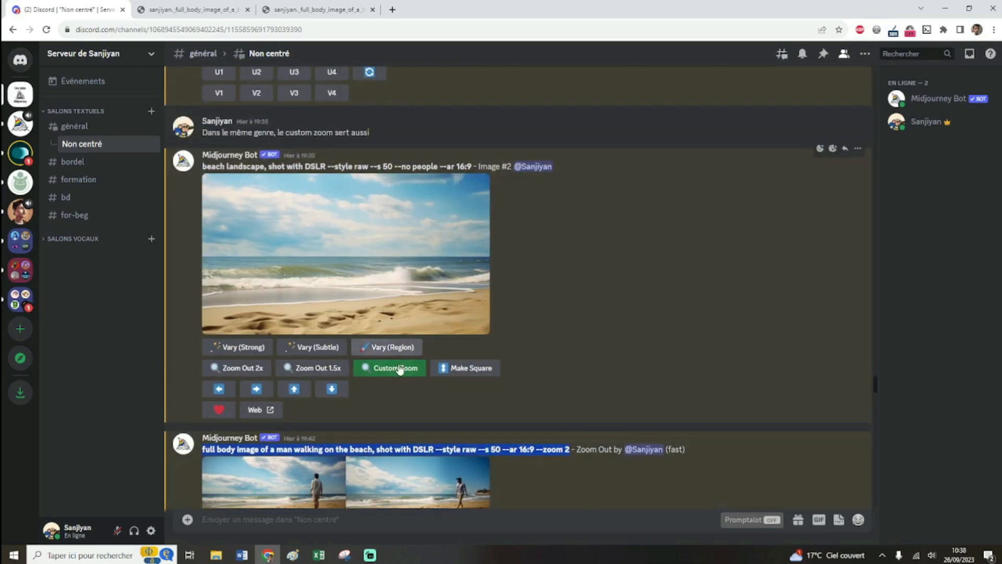
pyautogui.click(443, 240)
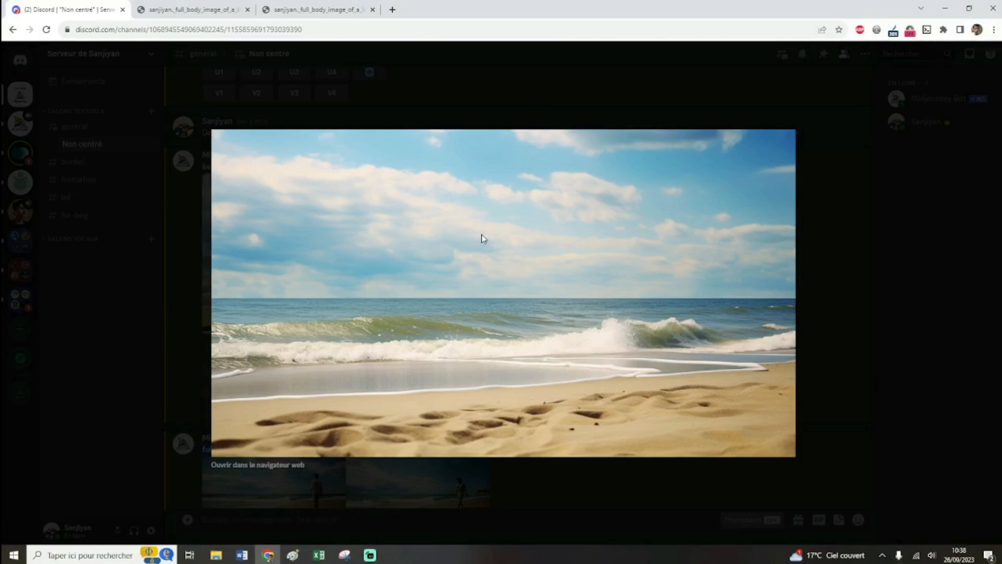
pyautogui.press('Escape')
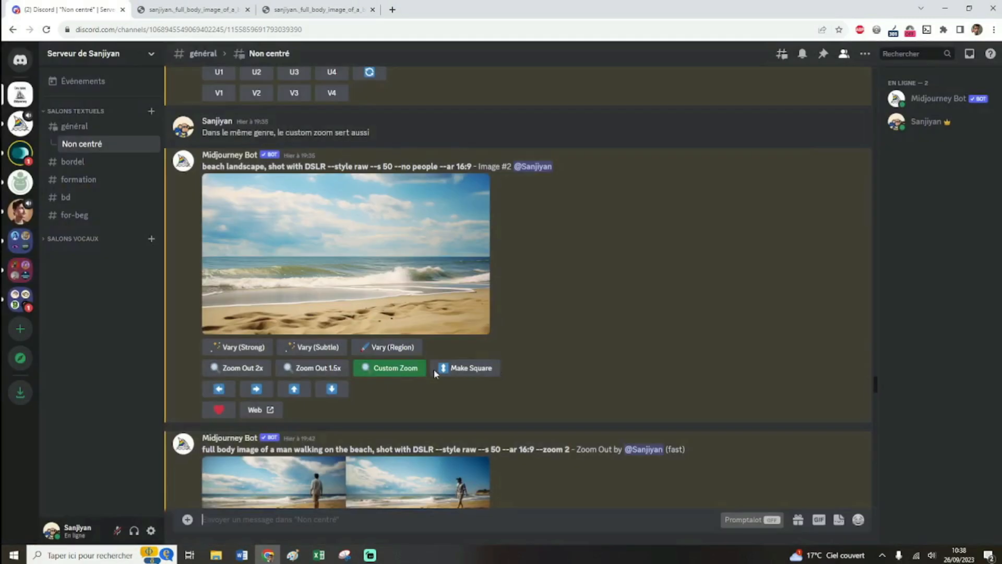
# Replace the beach landscape's Custom Zoom prompt with the copied walking man prompt using --ar 16:9 --zoom 2, and cancel the form without sending
pyautogui.click(386, 368)
pyautogui.moveTo(515, 325); pyautogui.dragTo(335, 296)
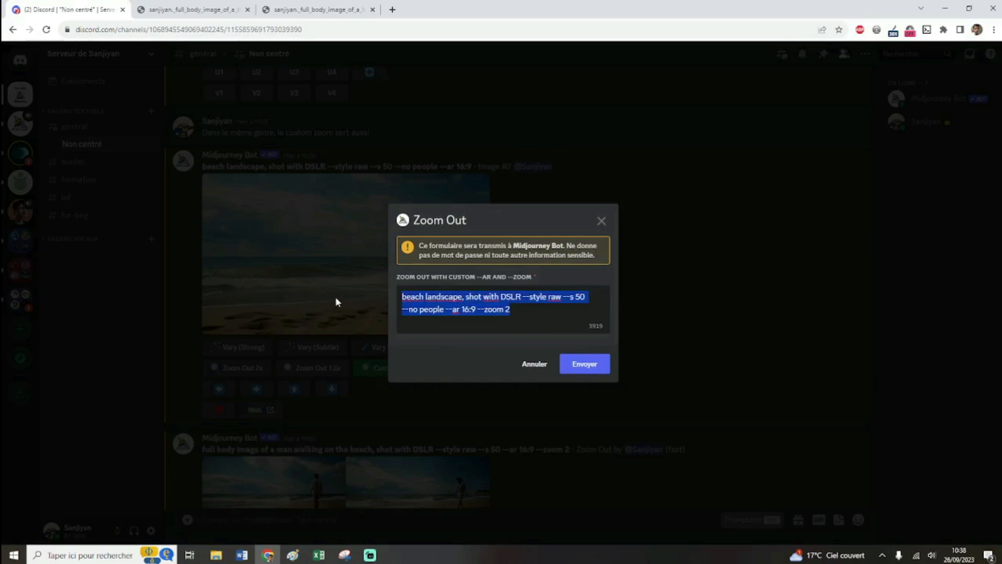
pyautogui.hotkey('ctrl', 'v')
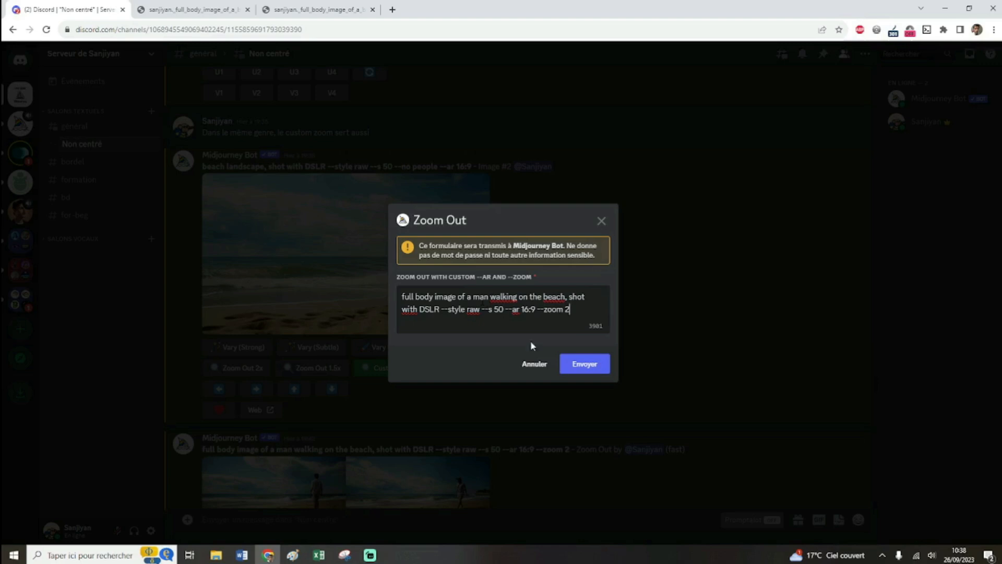
pyautogui.click(533, 363)
# Enlarge the Zoom Out grid of the man walking on the beach and continue to the custom format note below it
pyautogui.scroll(-4, 529, 358)
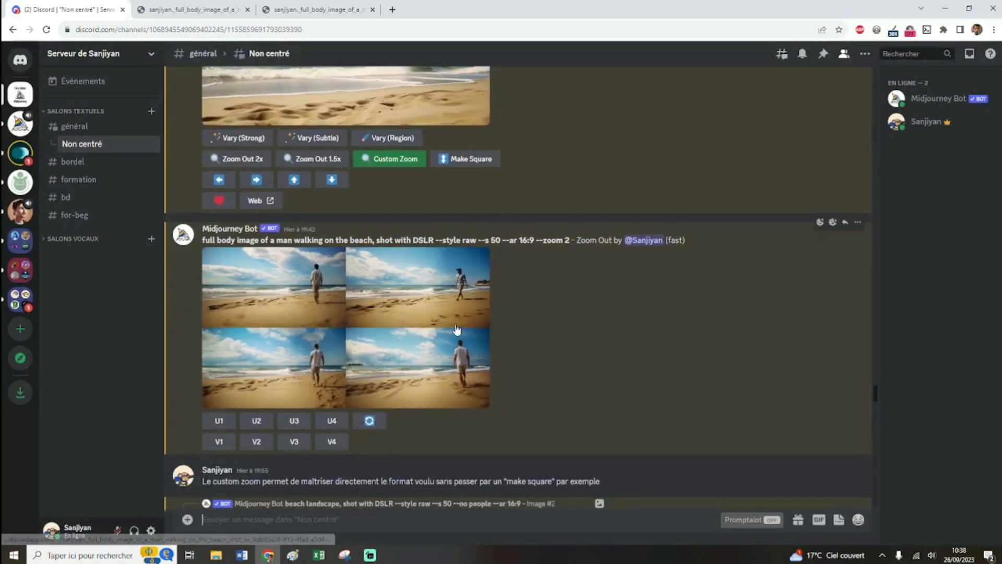
pyautogui.click(468, 336)
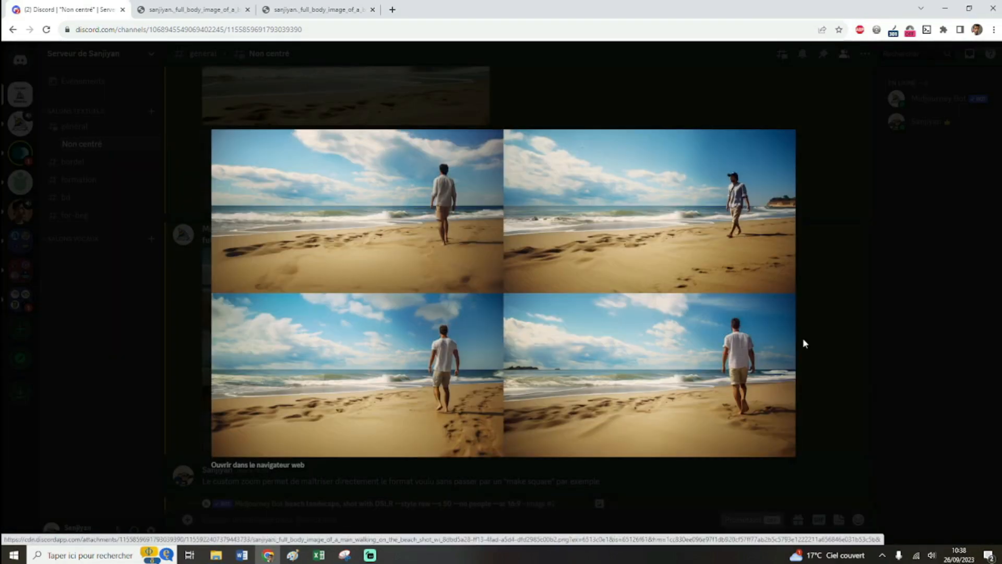
pyautogui.click(833, 343)
pyautogui.scroll(-2, 650, 280)
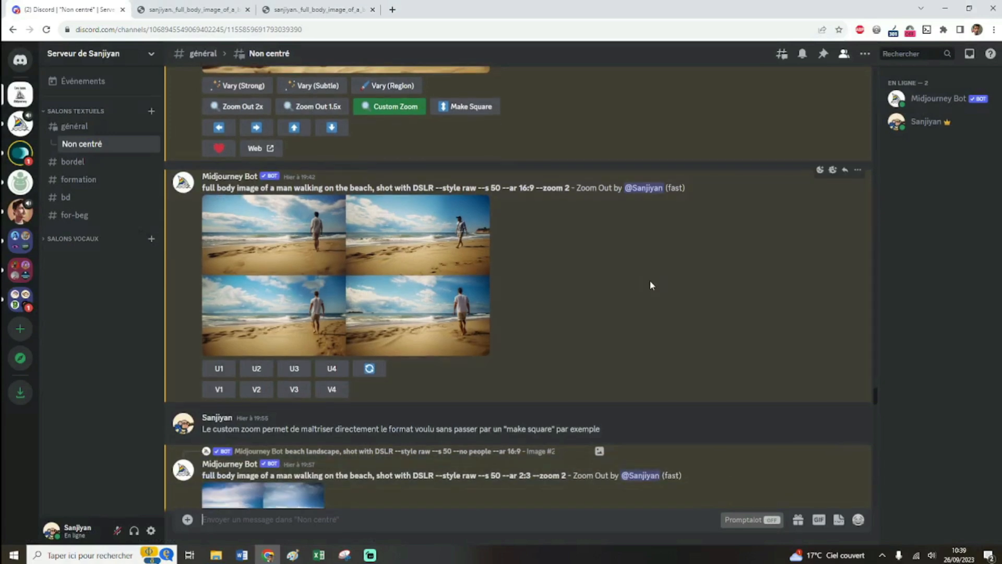
# Compare the 16:9 Zoom Out grid with the --ar 2:3 one below it, enlarge the 2:3 grid and close the preview
pyautogui.scroll(-1, 650, 285)
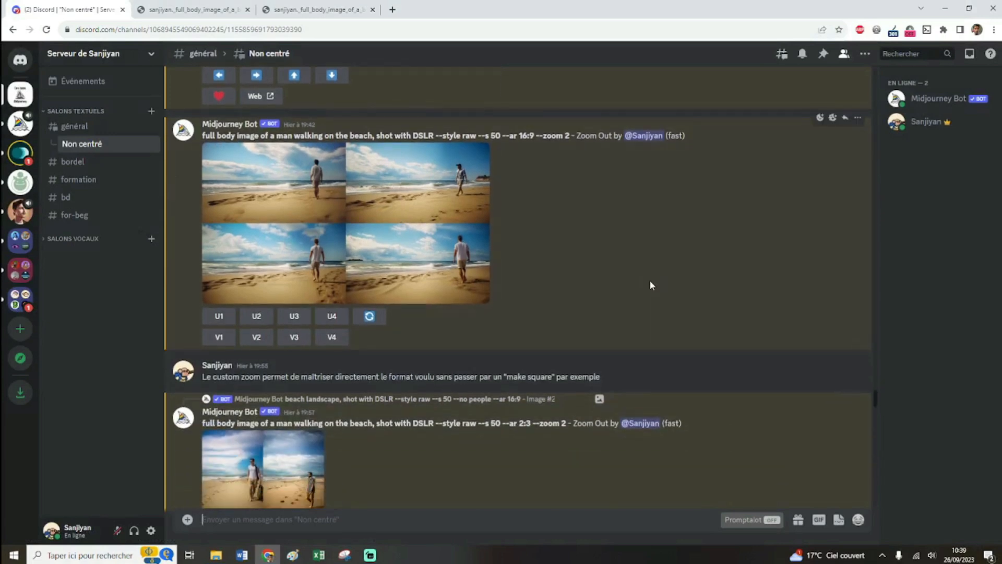
pyautogui.scroll(2, 650, 279)
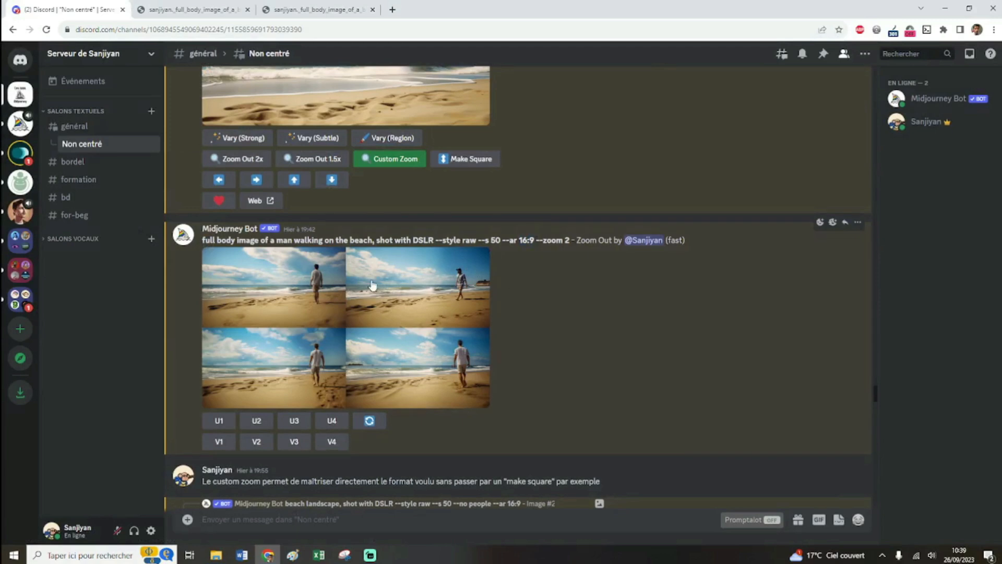
pyautogui.scroll(-5, 368, 282)
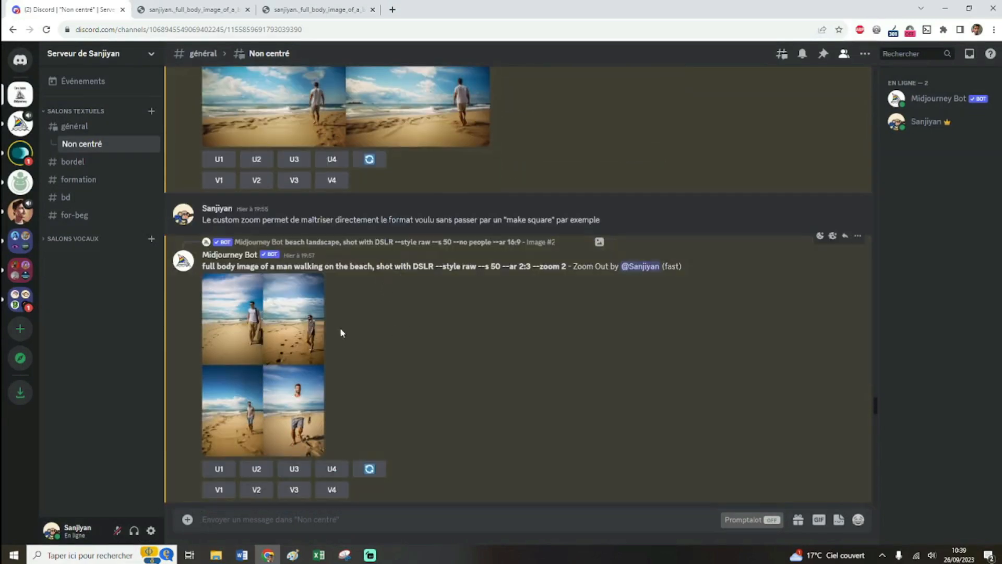
pyautogui.click(302, 337)
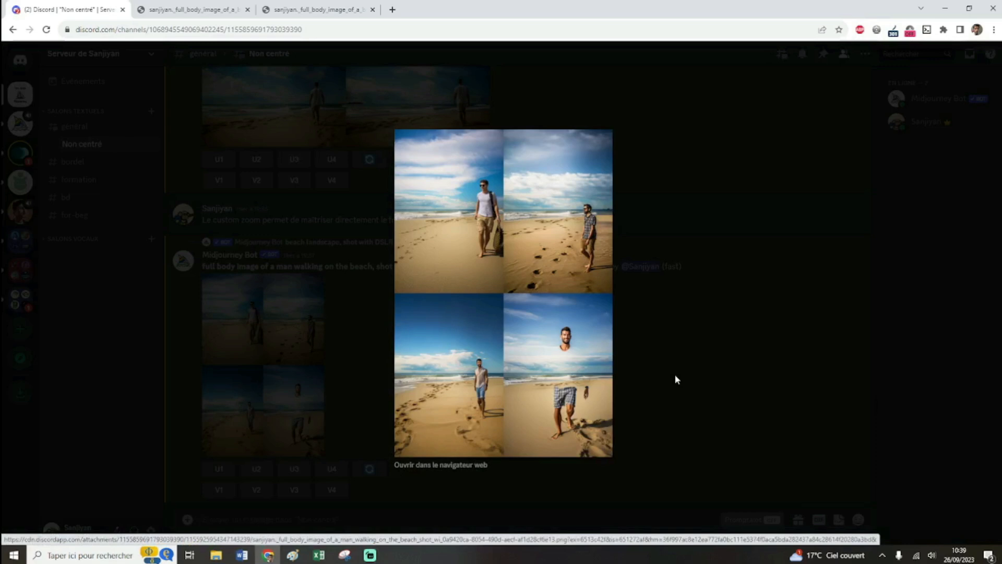
pyautogui.click(675, 375)
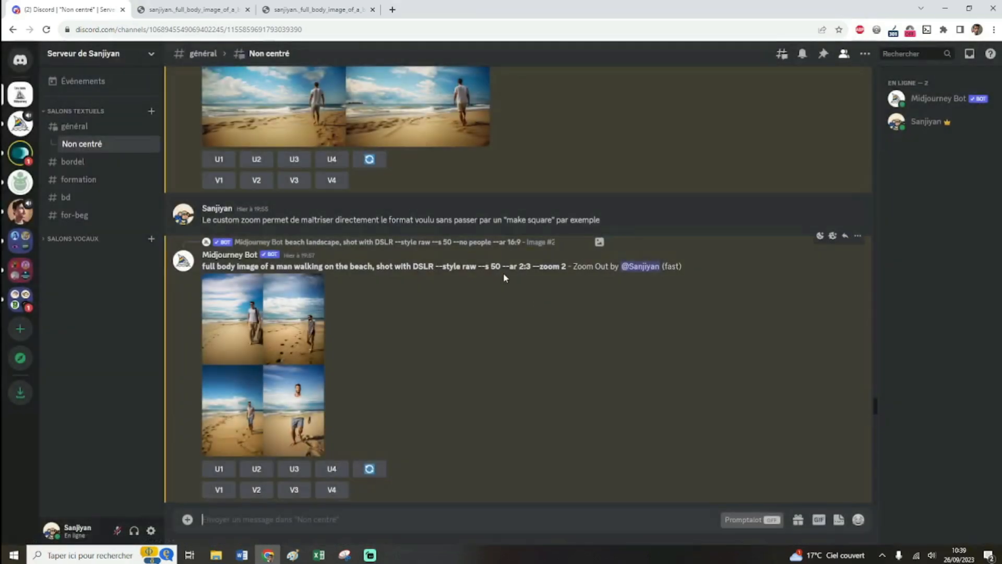
# Point out the 2:3 ratio in the Zoom Out prompt, enlarge its vertical grid again and close it
pyautogui.doubleClick(529, 267)
pyautogui.click(320, 386)
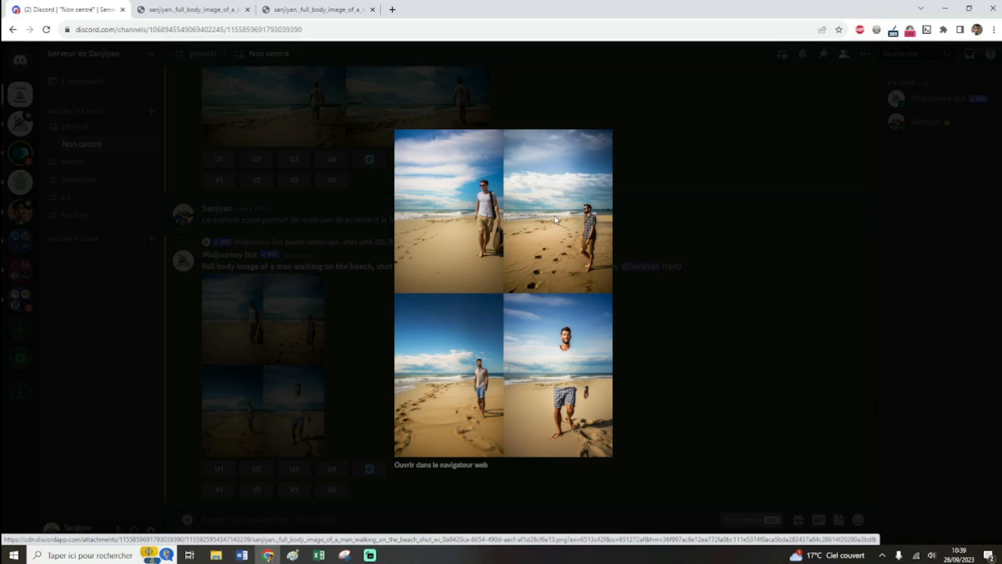
pyautogui.click(713, 396)
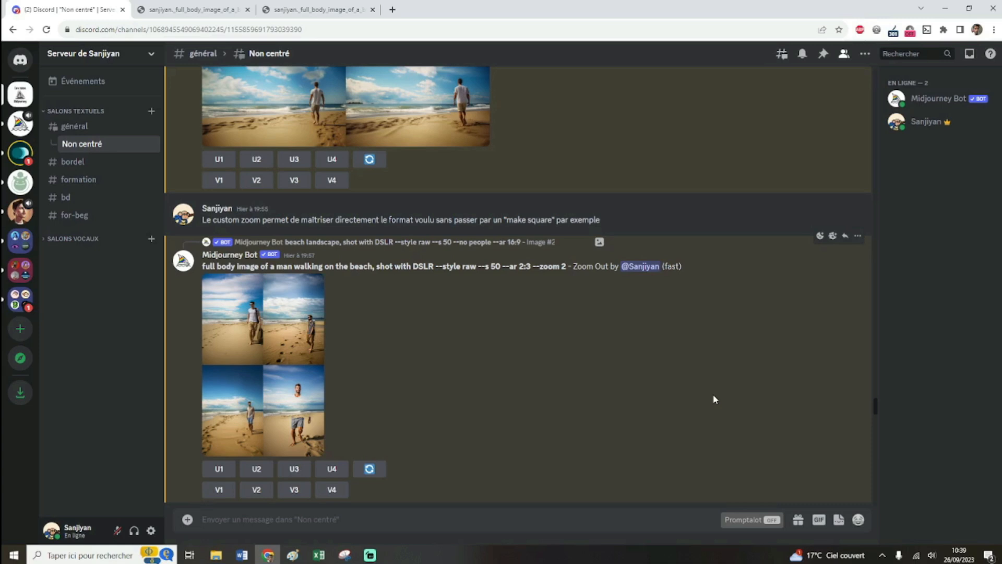
# Read the note on vertical formats and review how the man is placed in the grids generated directly with --ar 2:3
pyautogui.scroll(-5, 710, 394)
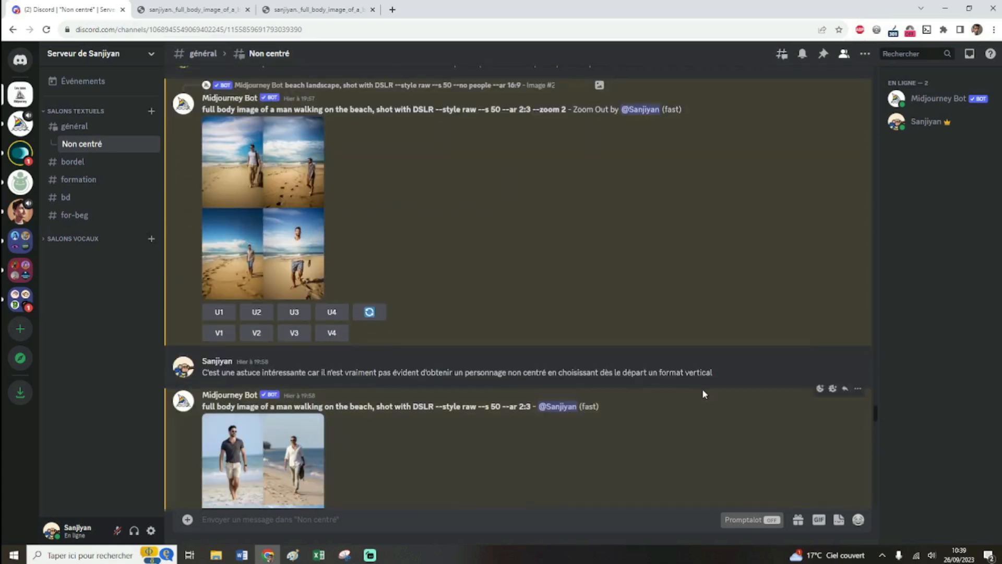
pyautogui.moveTo(206, 301); pyautogui.dragTo(291, 302)
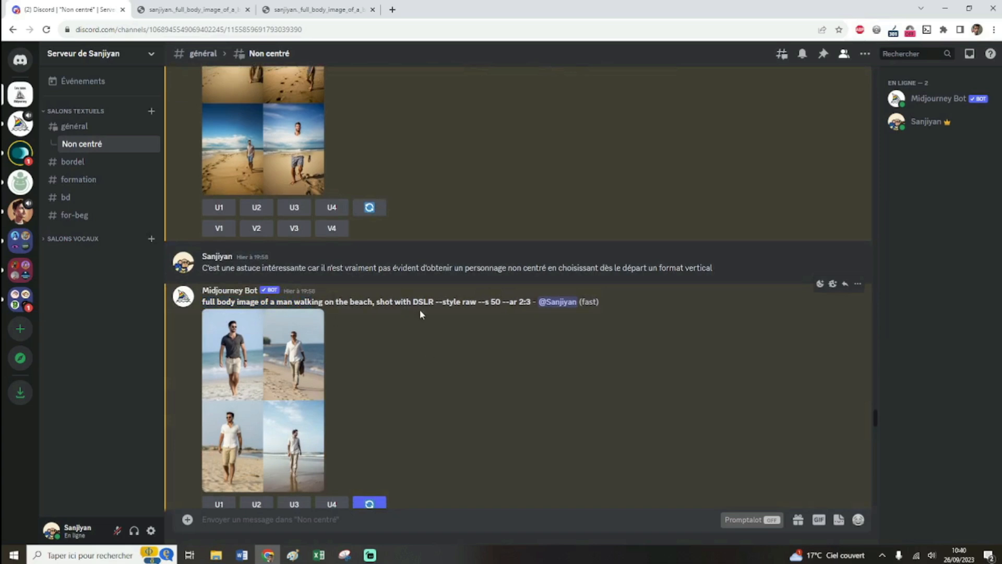
pyautogui.scroll(-3, 423, 311)
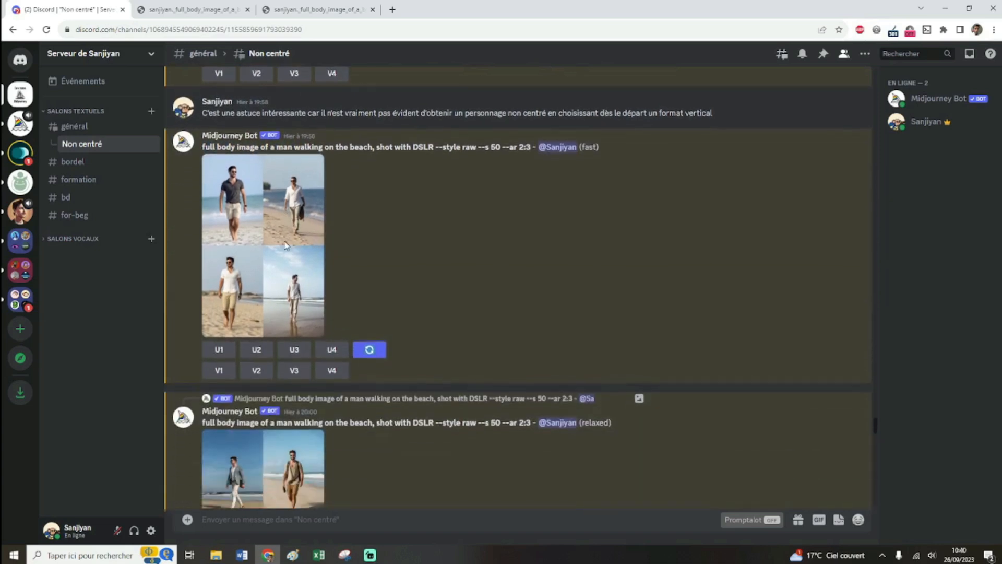
pyautogui.scroll(-4, 287, 246)
pyautogui.scroll(-5, 295, 250)
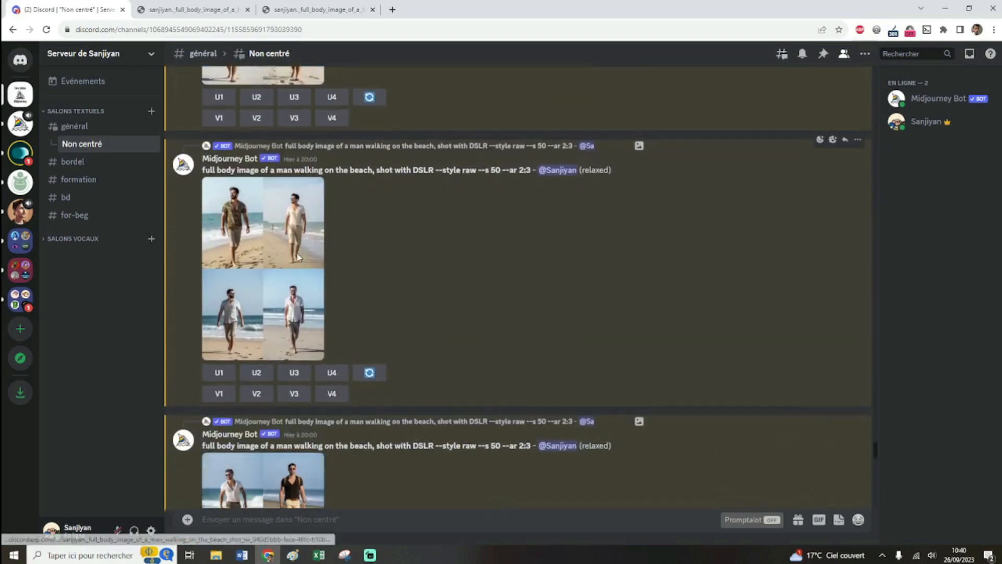
pyautogui.scroll(1, 298, 256)
pyautogui.scroll(-6, 298, 257)
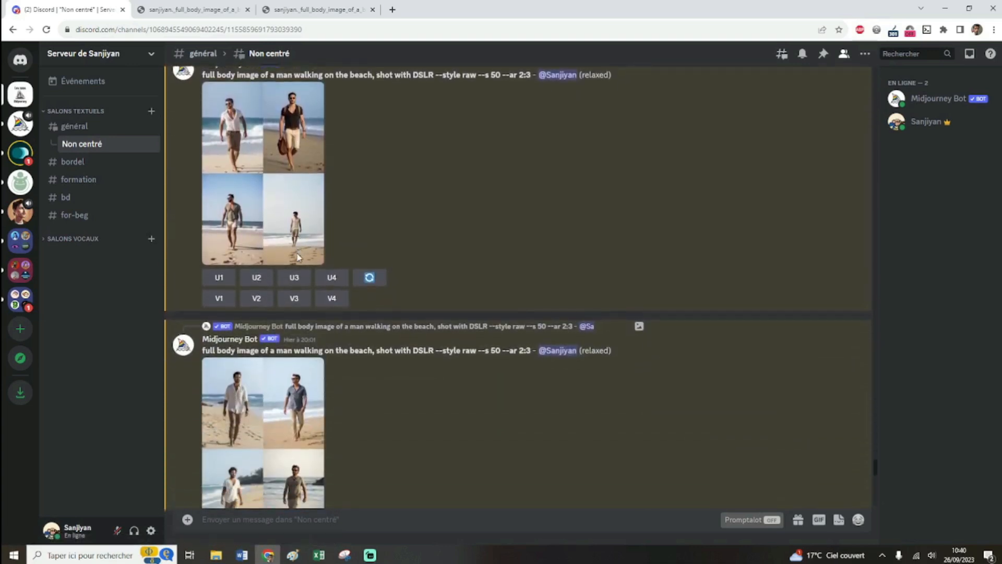
pyautogui.scroll(-1, 298, 256)
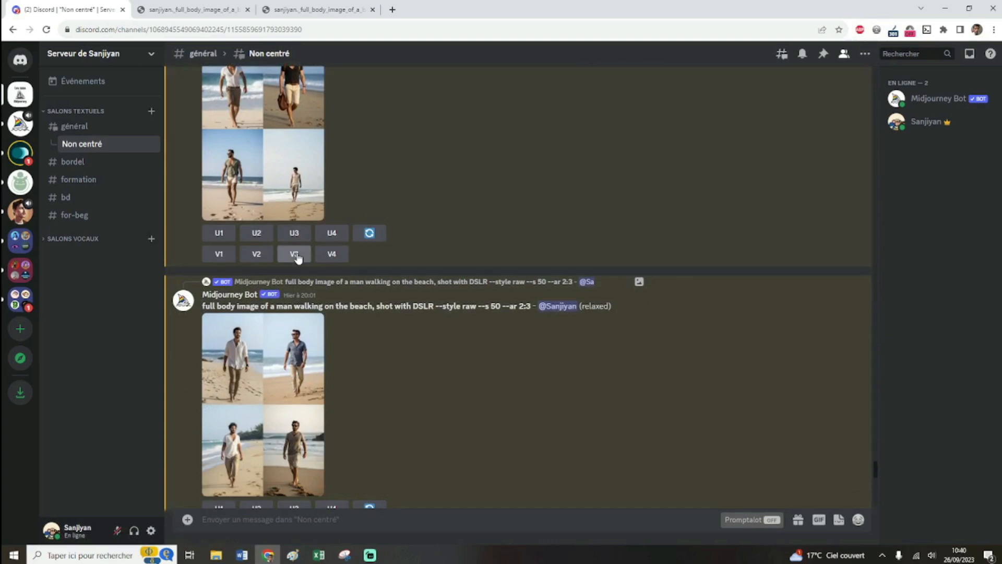
# Open the Zoom Out grid made with --ar 1:2 --zoom 2 full size in the browser
pyautogui.scroll(-10, 298, 256)
pyautogui.scroll(-1, 299, 257)
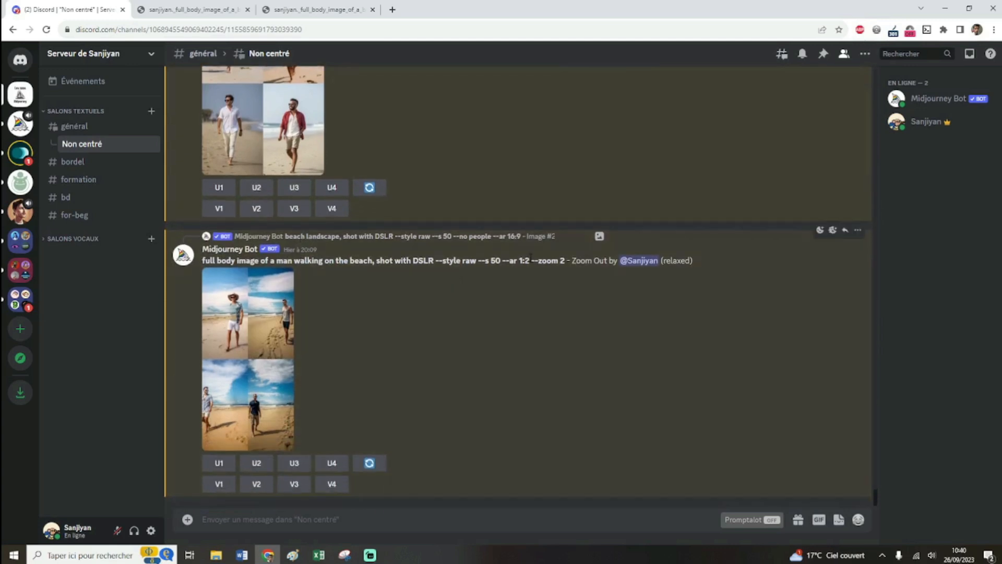
pyautogui.click(249, 382)
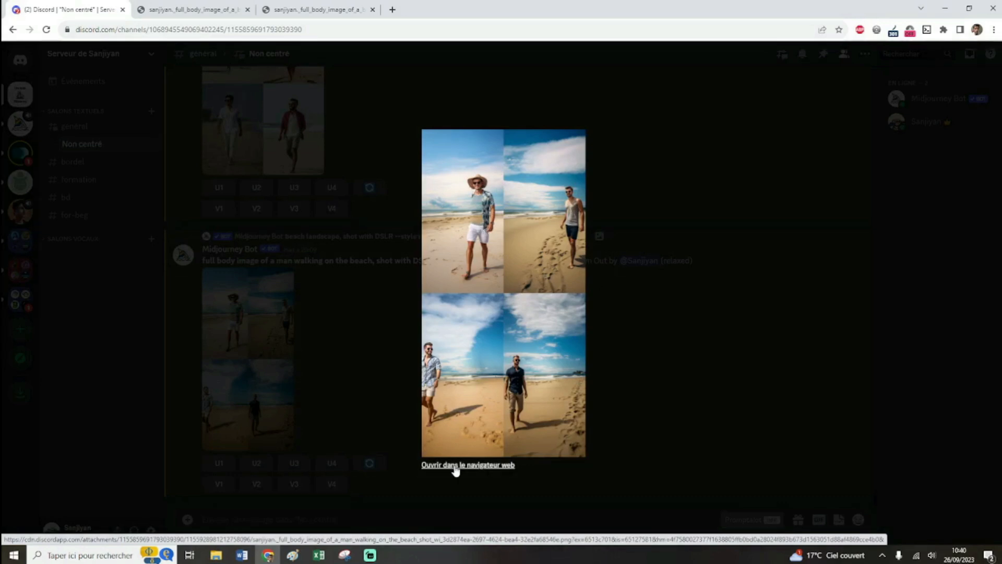
pyautogui.click(455, 466)
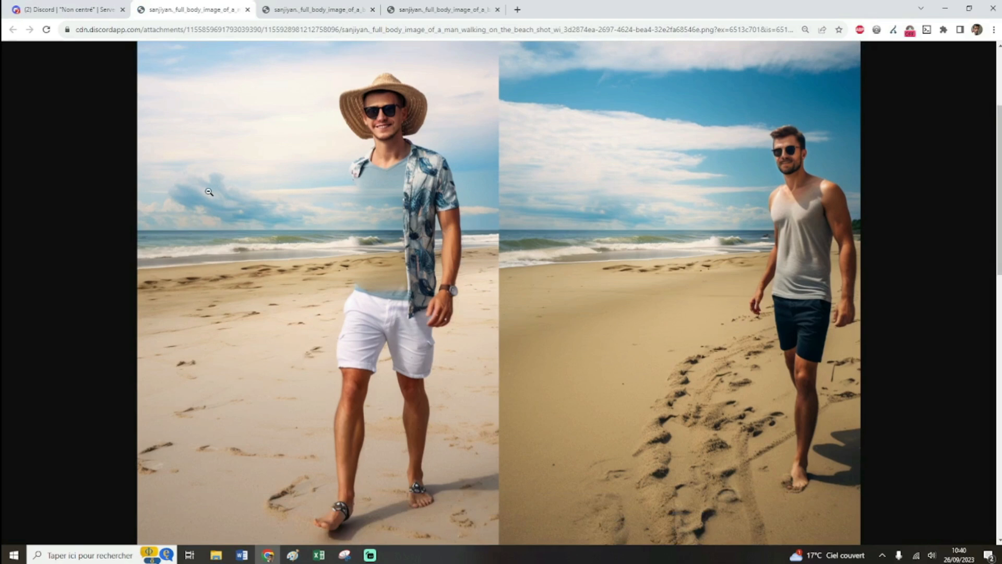
# Capture the rectangular sea and sand area around the original landscape in the straw-hat man's image with the Snipping Tool, and minimize the capture
pyautogui.click(344, 555)
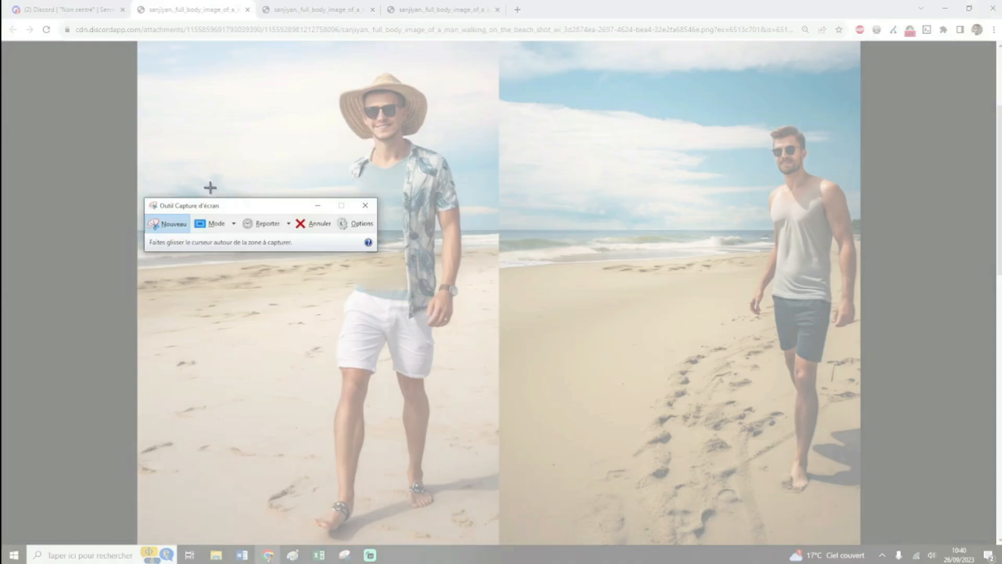
pyautogui.moveTo(180, 174); pyautogui.dragTo(405, 293)
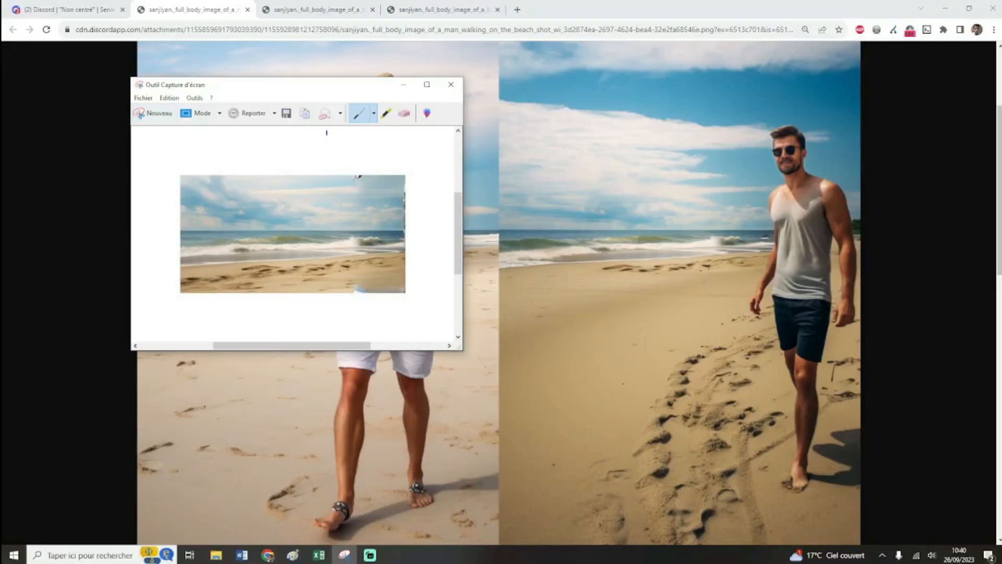
pyautogui.click(402, 89)
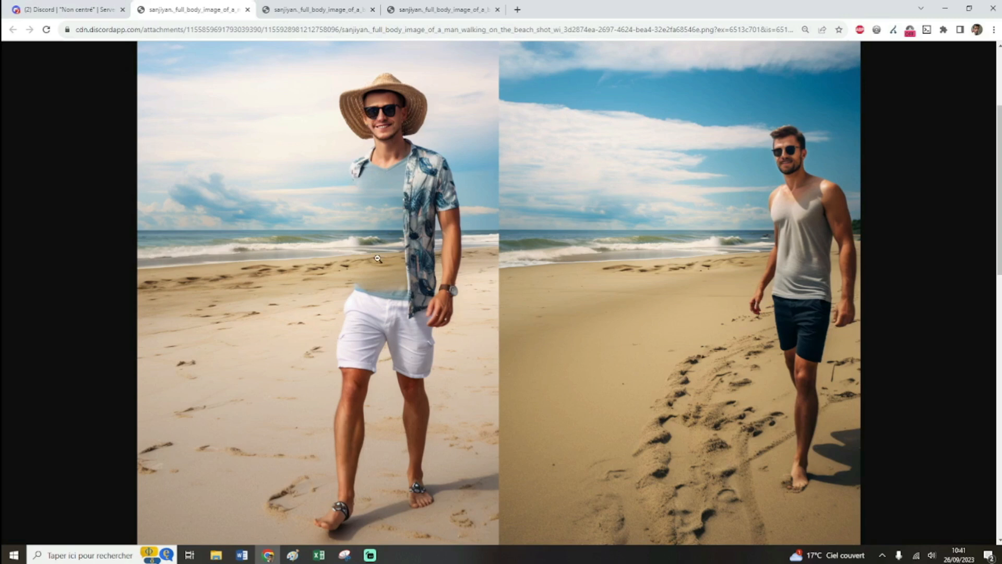
# Examine the man's placement in all four images of the full-size 1:2 grid, and close the image tab and the Discord preview
pyautogui.scroll(-10, 470, 244)
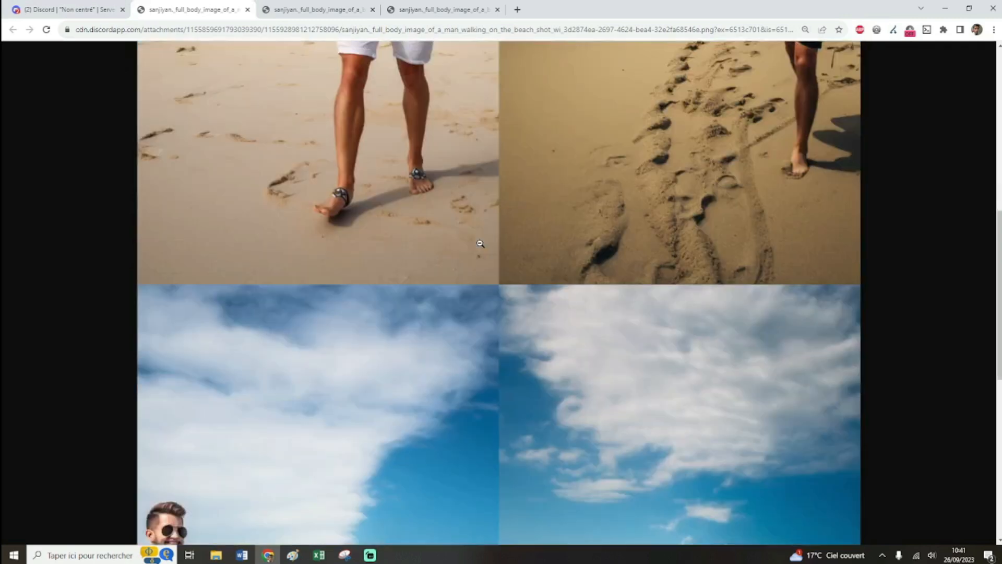
pyautogui.scroll(-1, 480, 244)
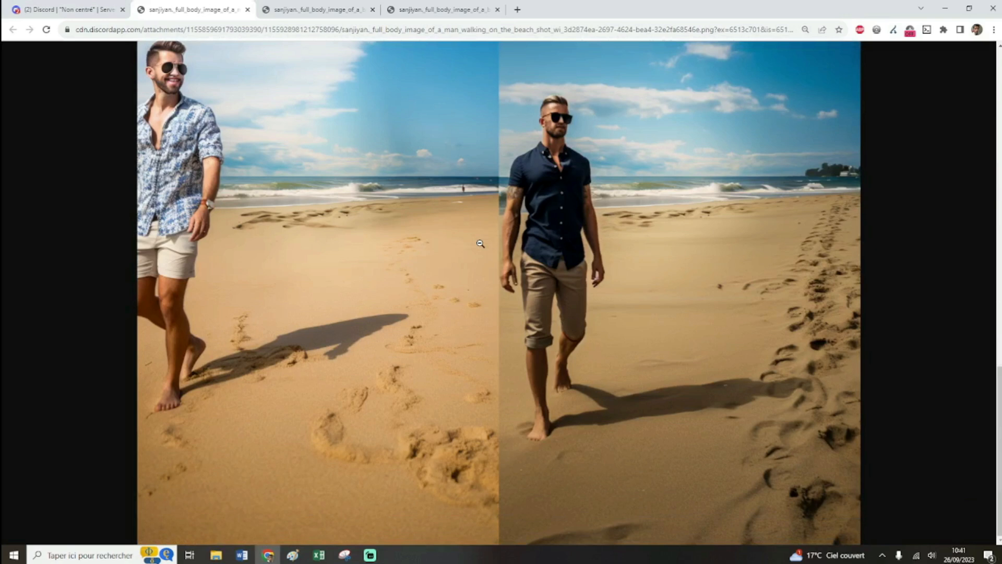
pyautogui.scroll(6, 480, 244)
pyautogui.scroll(9, 480, 244)
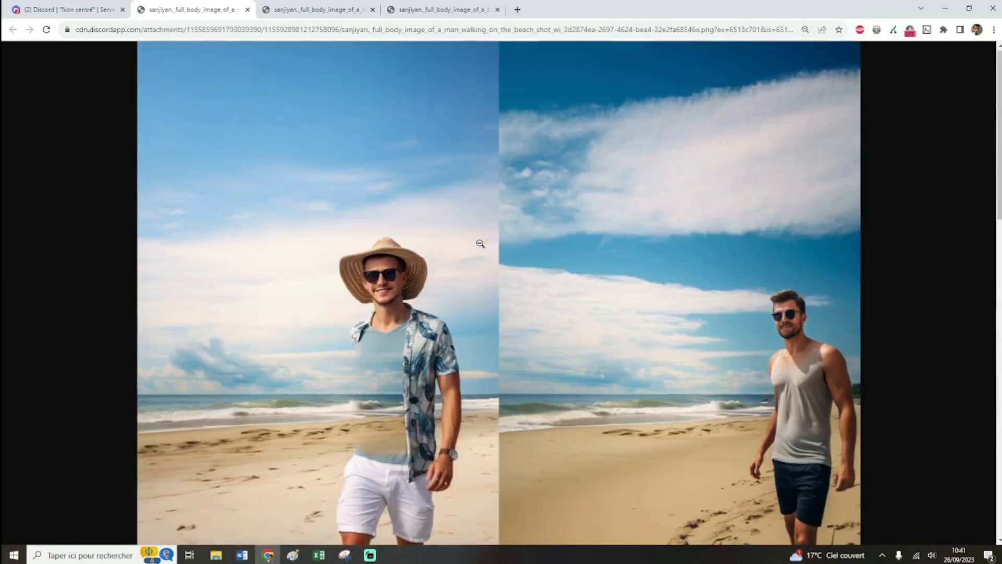
pyautogui.scroll(-14, 459, 257)
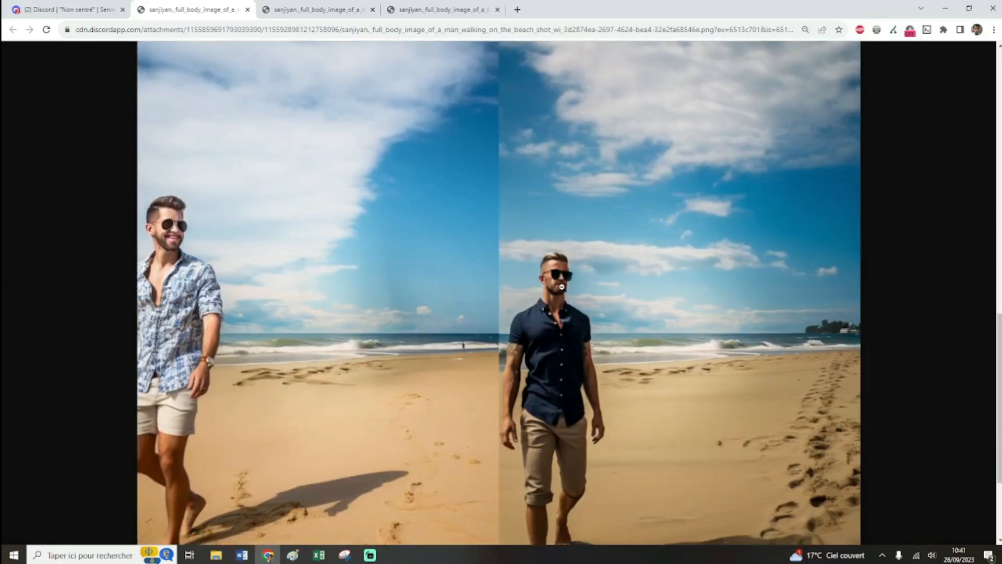
pyautogui.scroll(-2, 584, 276)
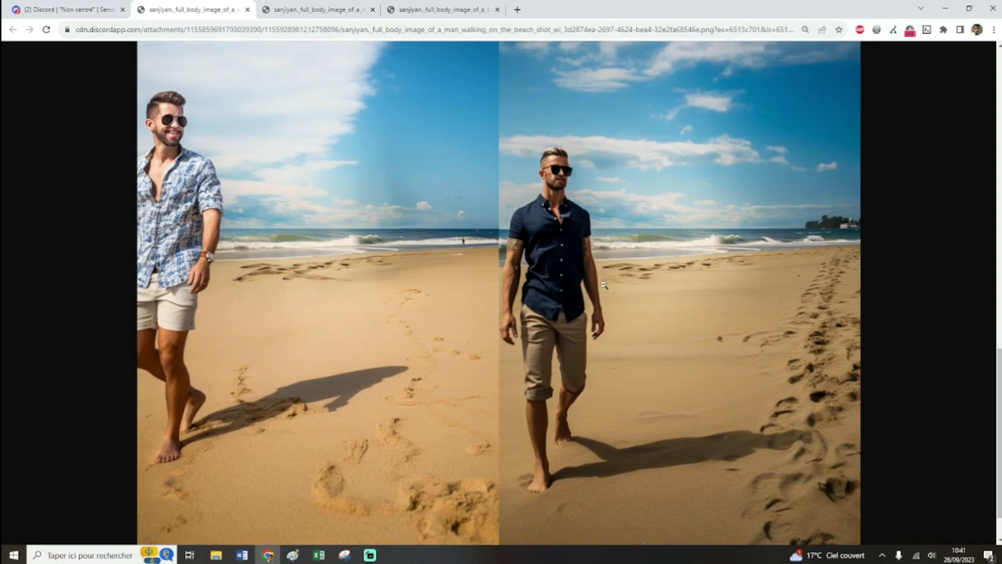
pyautogui.scroll(5, 604, 285)
pyautogui.click(247, 10)
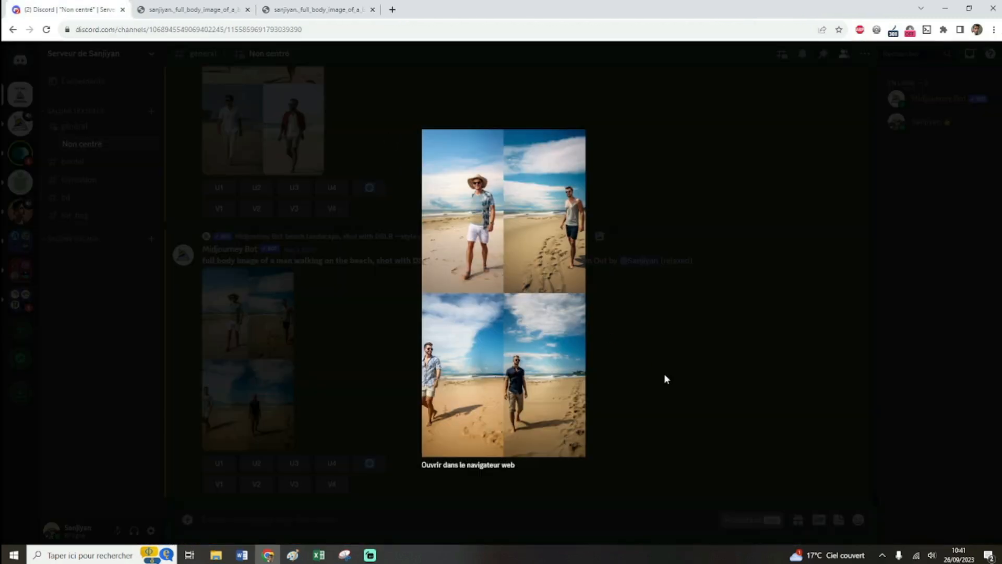
pyautogui.click(664, 374)
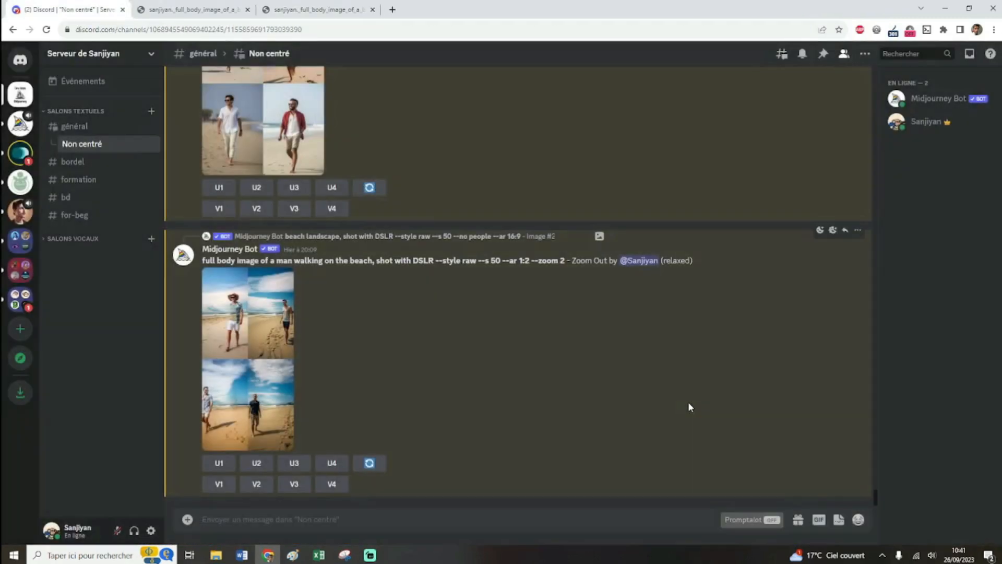